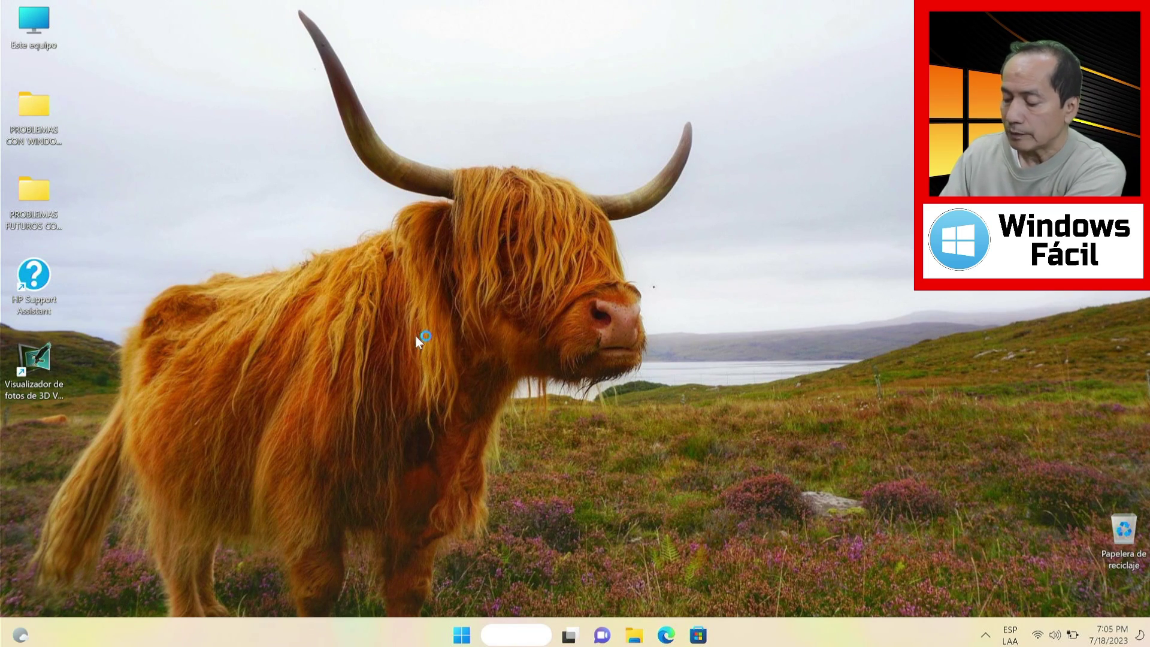
Open the Run box with Win+R from the desktop
key(super+r)
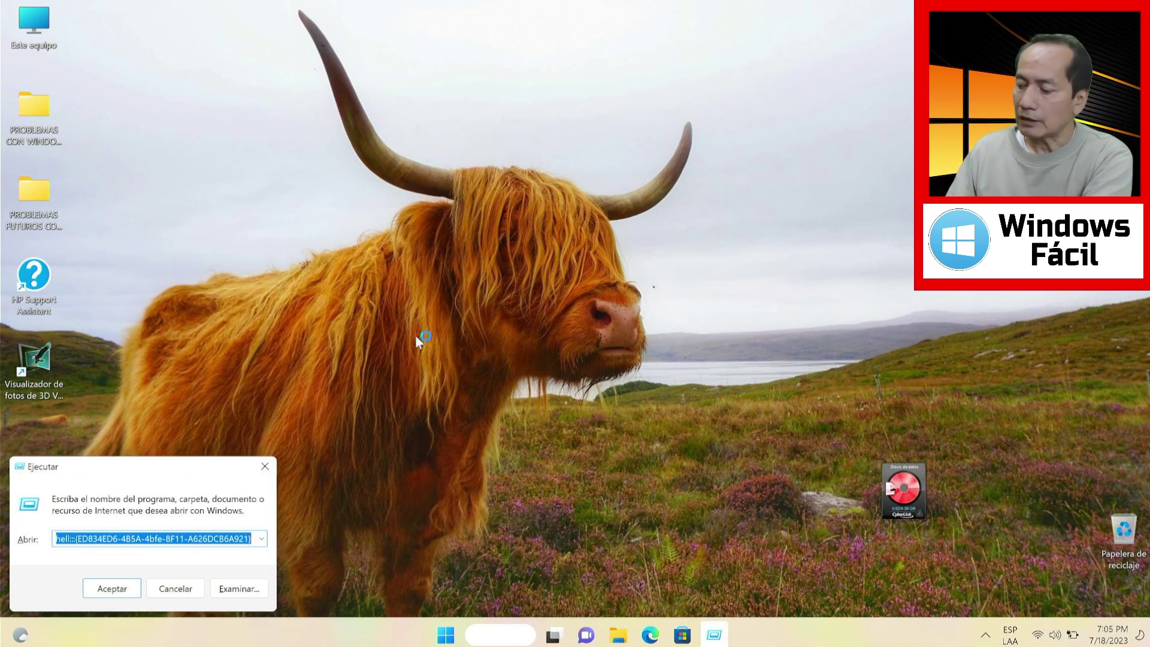
Launch gpedit.msc, maximize the editor, and widen the tree pane
key(BackSpace)
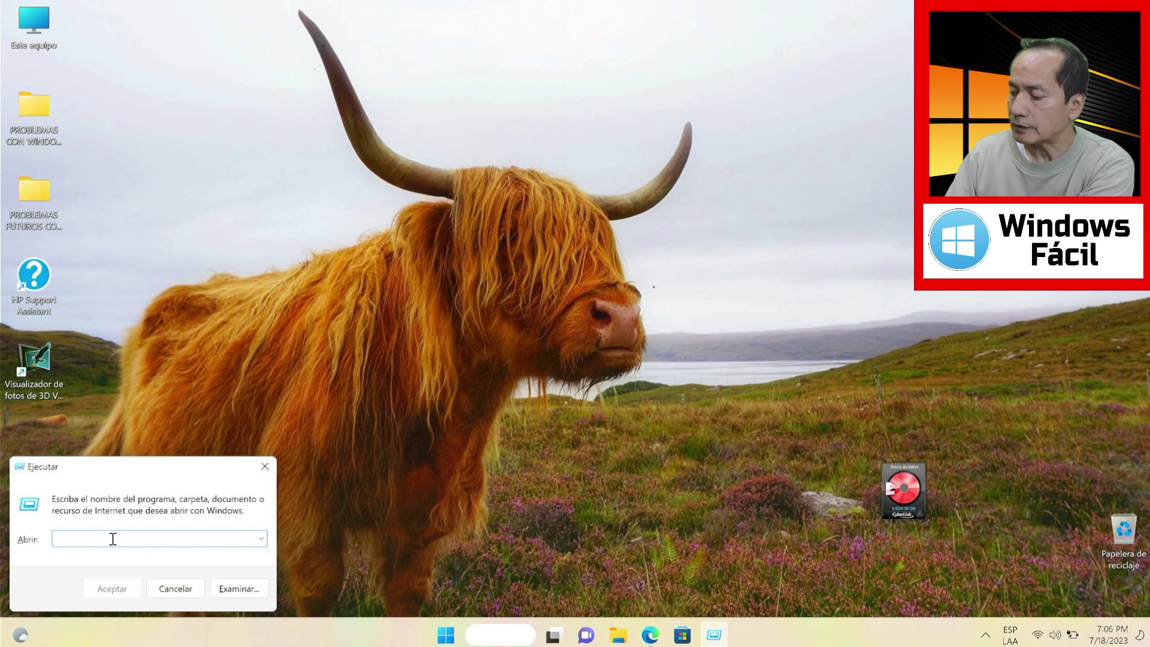
text(gpedit.msc)
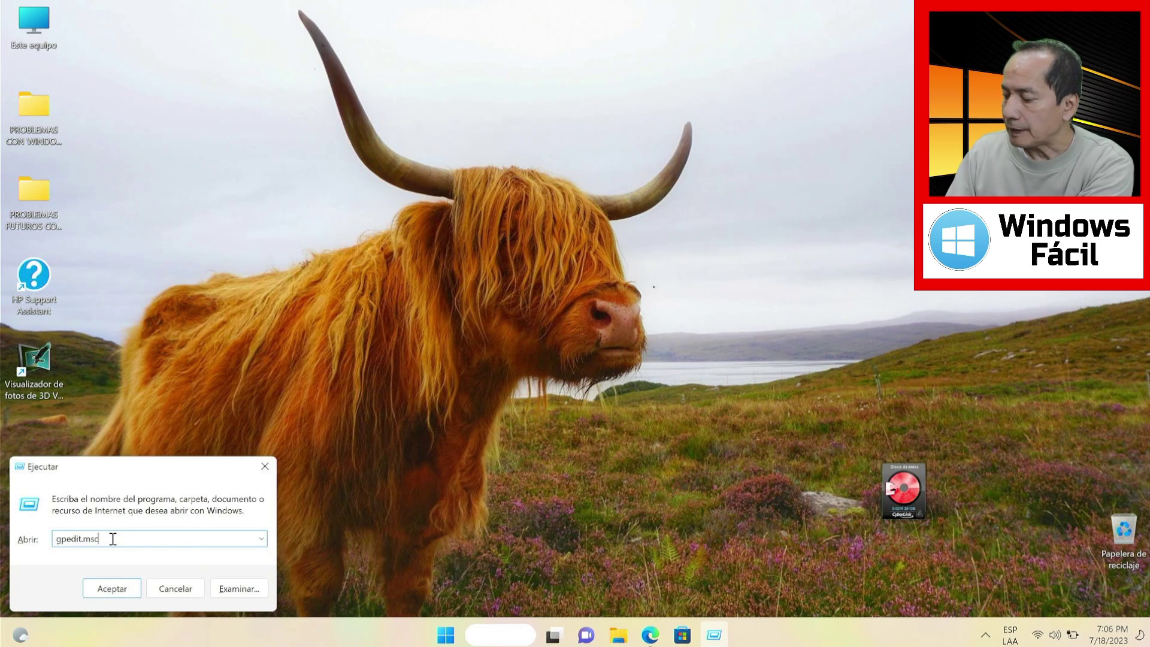
click(114, 588)
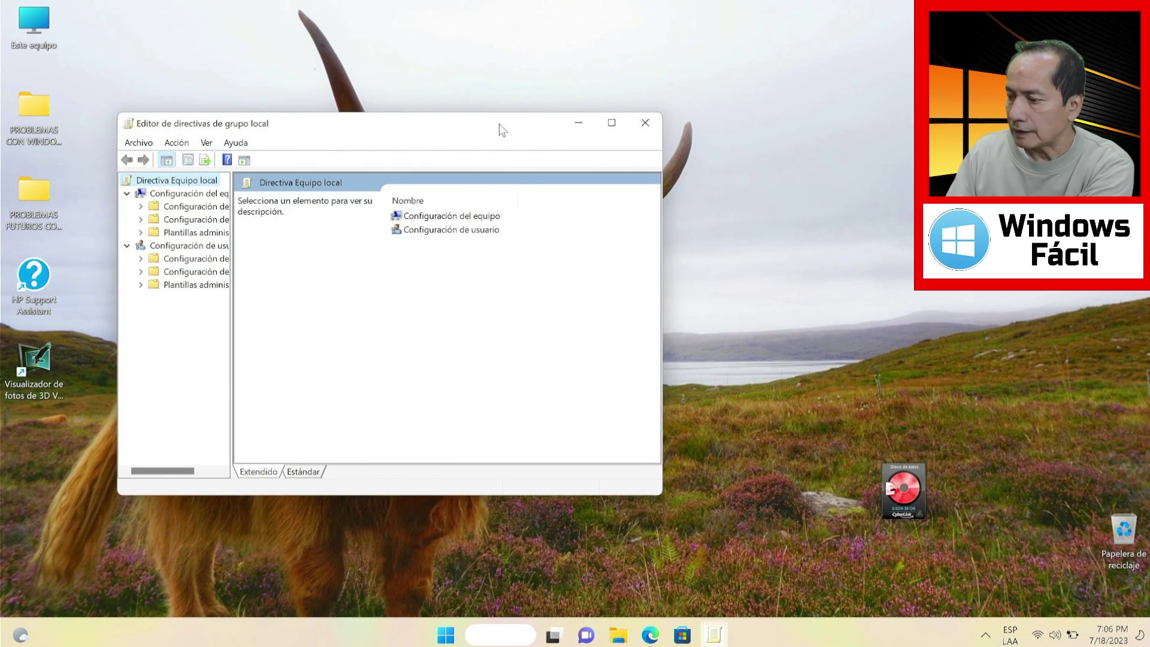
double_click(498, 123)
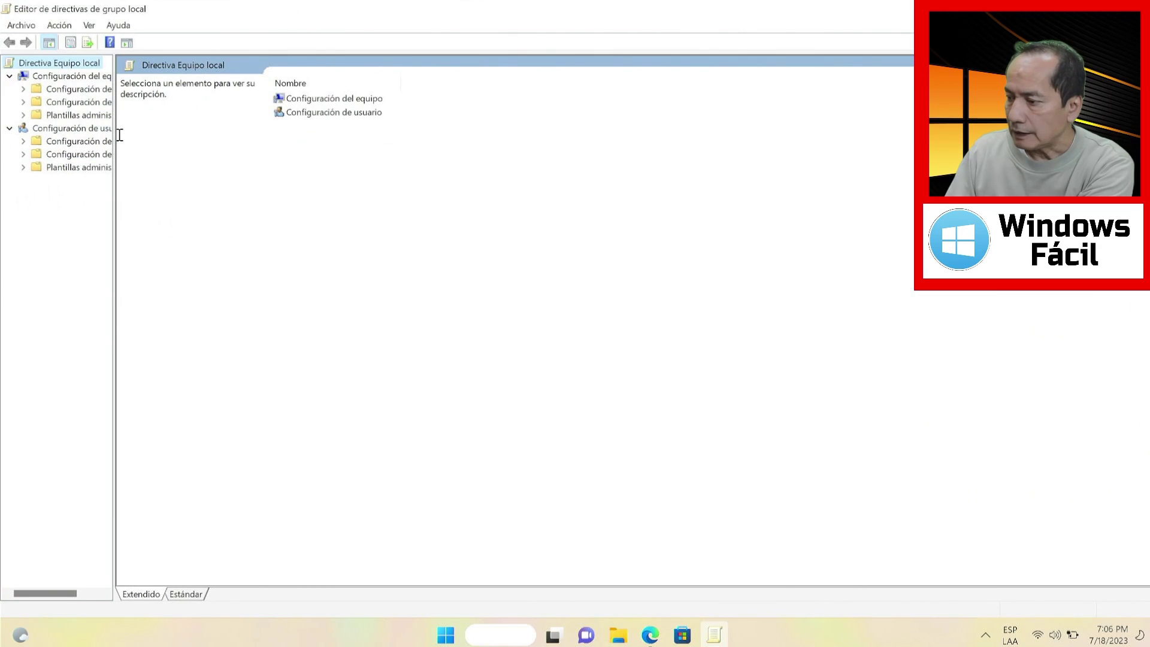
drag(113, 141, 179, 147)
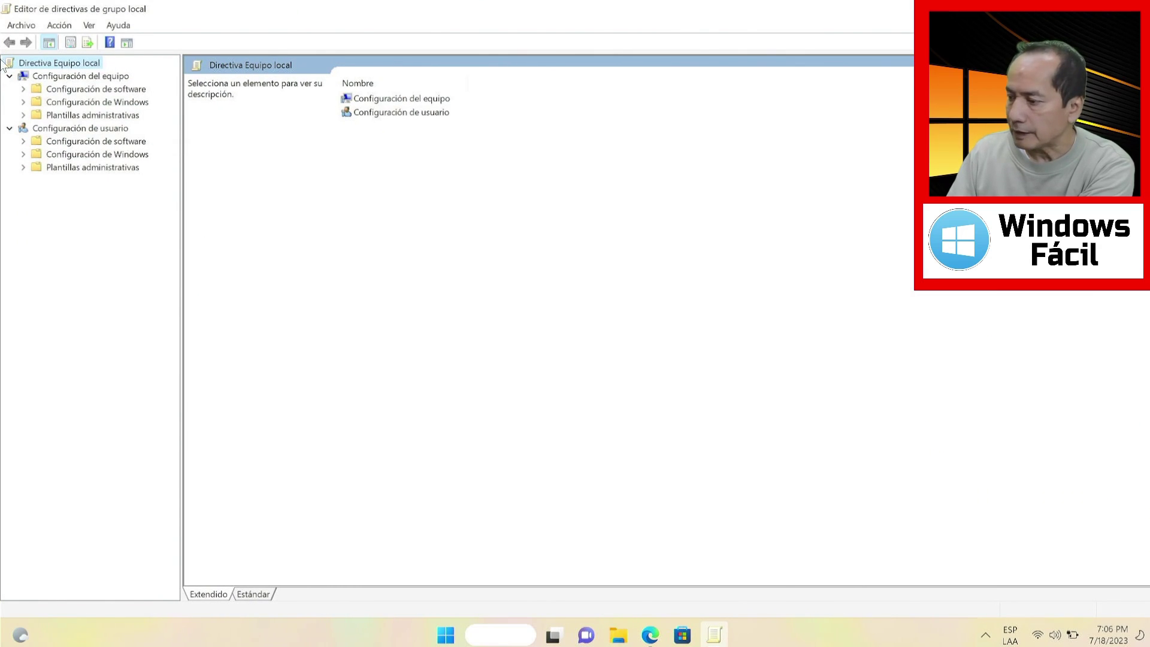
Navigate to Plantillas administrativas > Componentes de Windows > Interfaz de usuario de credenciales
click(57, 78)
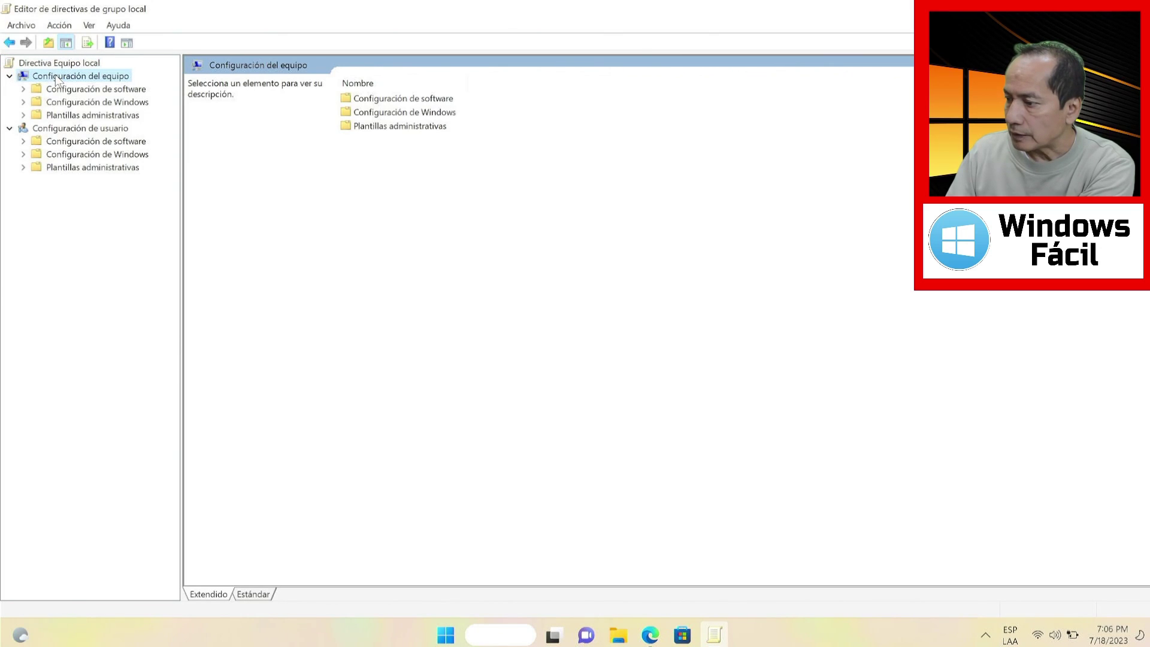
click(23, 114)
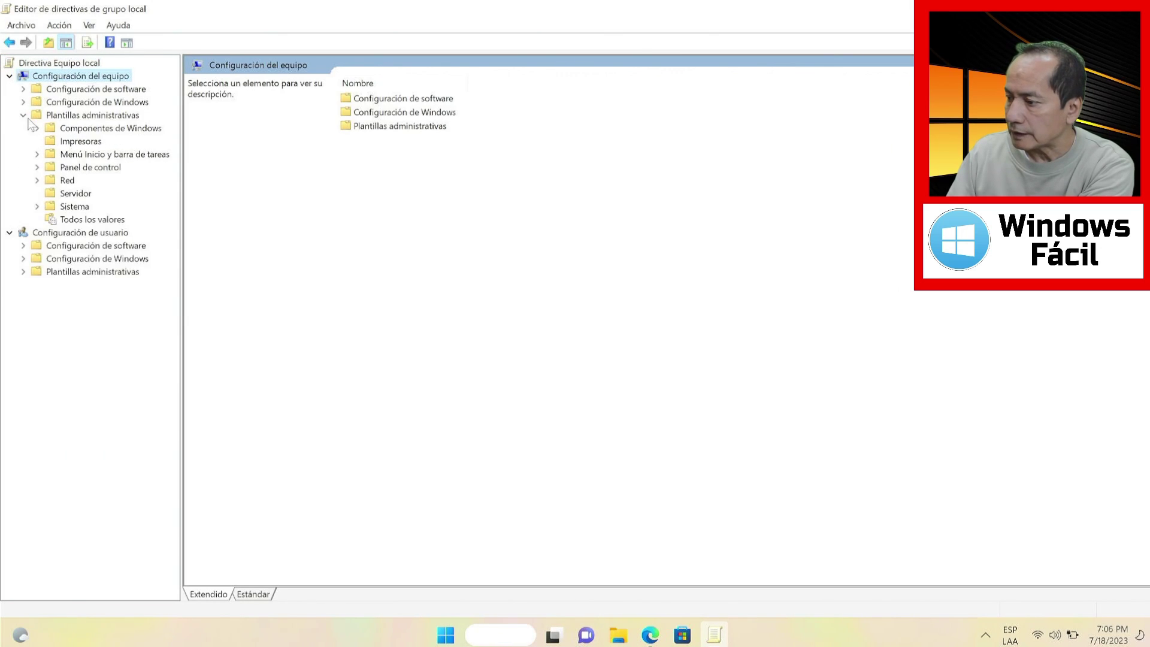
click(36, 128)
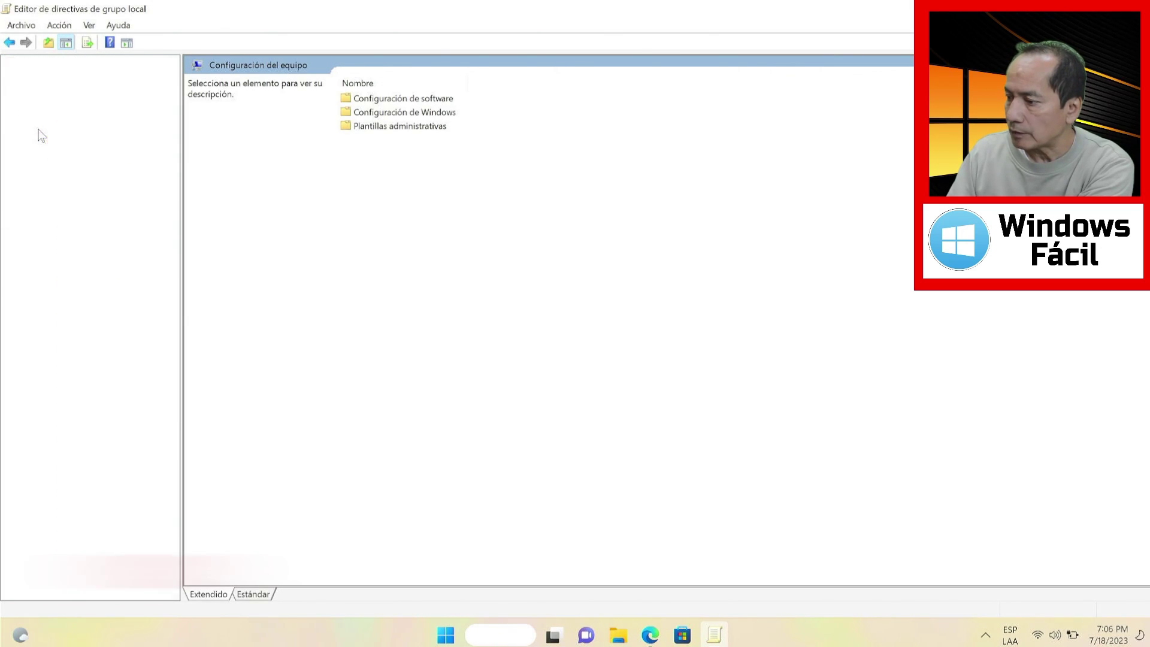
drag(174, 200, 189, 293)
click(141, 298)
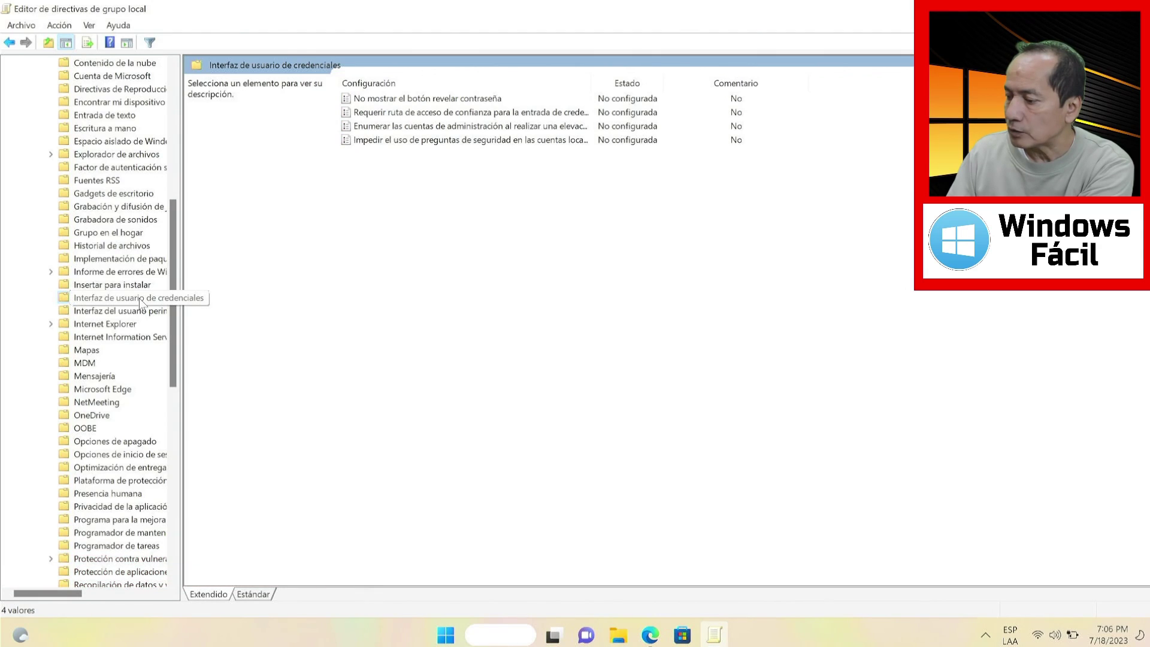
Open the 'Impedir el uso de preguntas de seguridad en las cuentas locales' policy, then switch to Settings
click(424, 142)
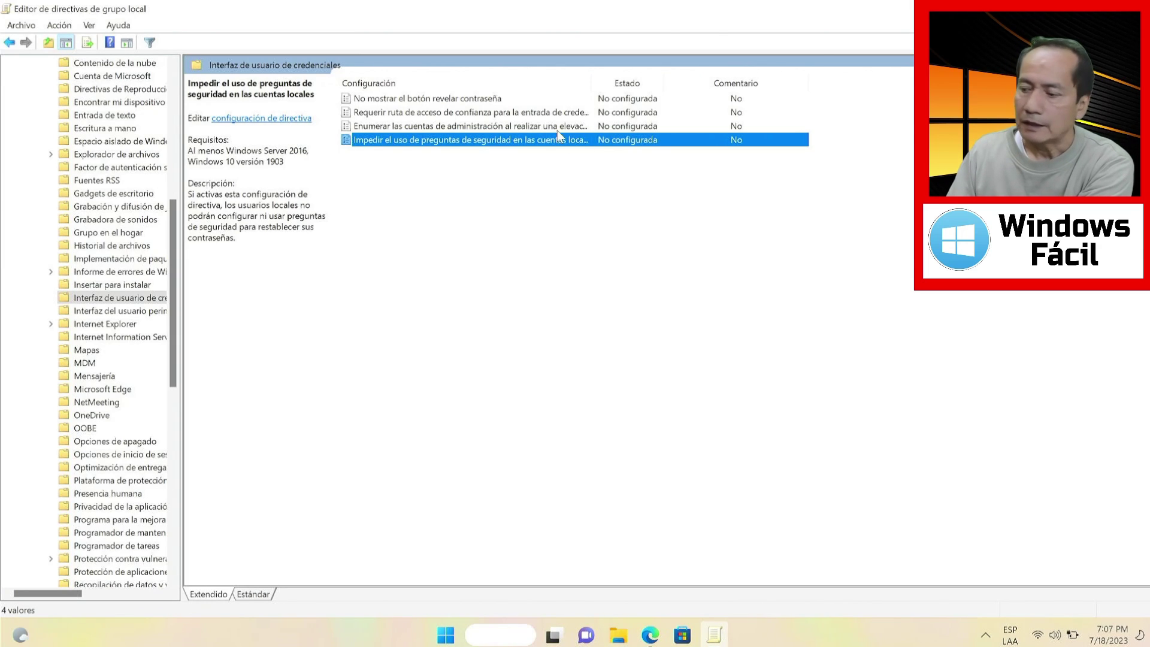
double_click(499, 139)
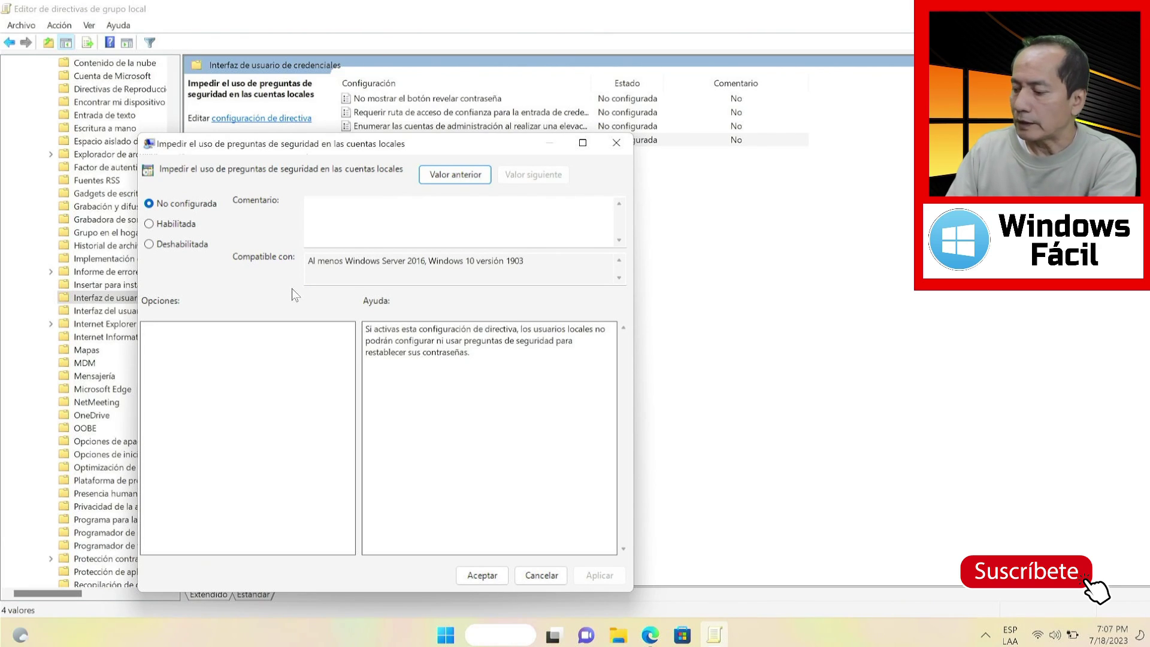
click(470, 644)
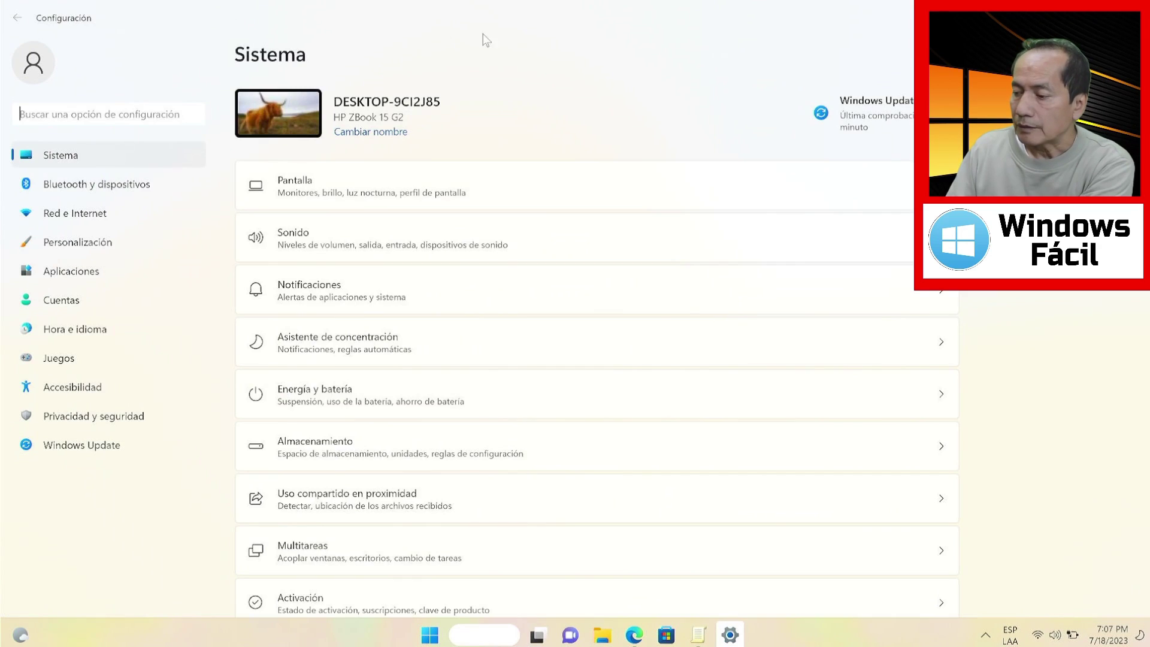
In Cuentas > Familia y otros usuarios, start adding another user
click(117, 303)
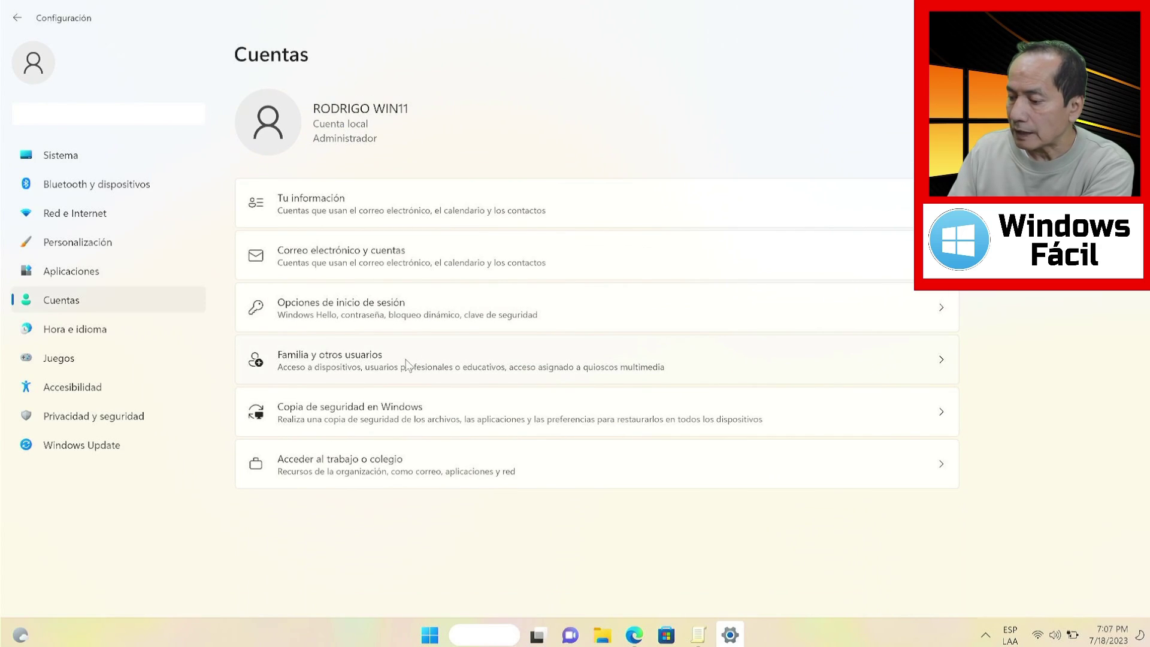
click(406, 363)
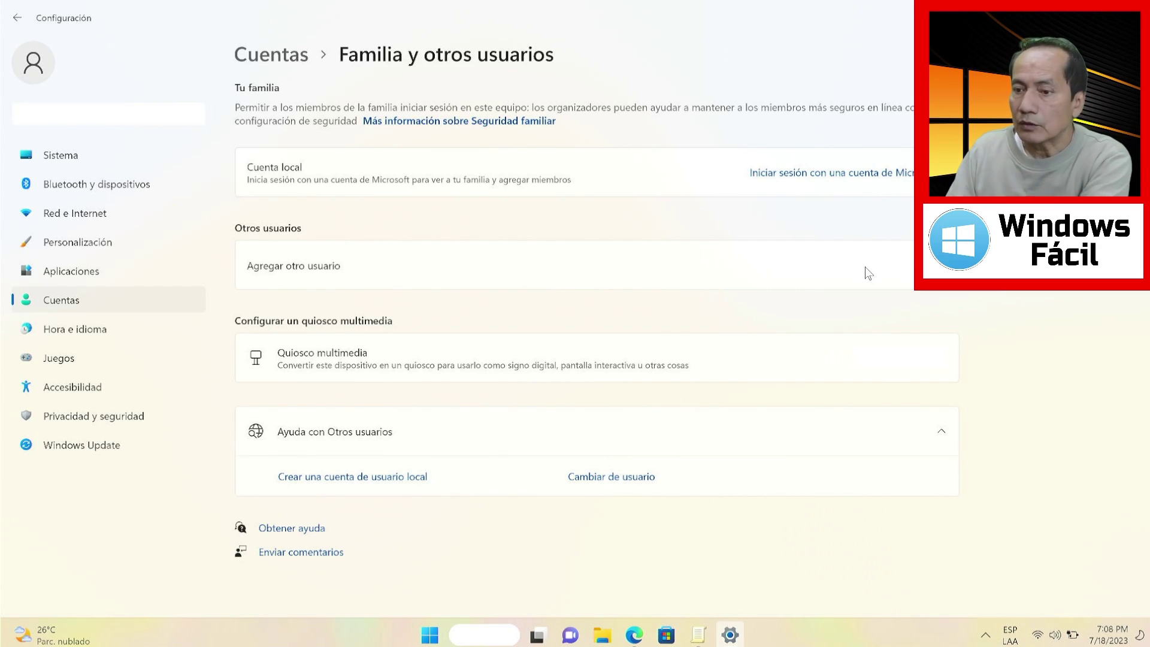
click(867, 266)
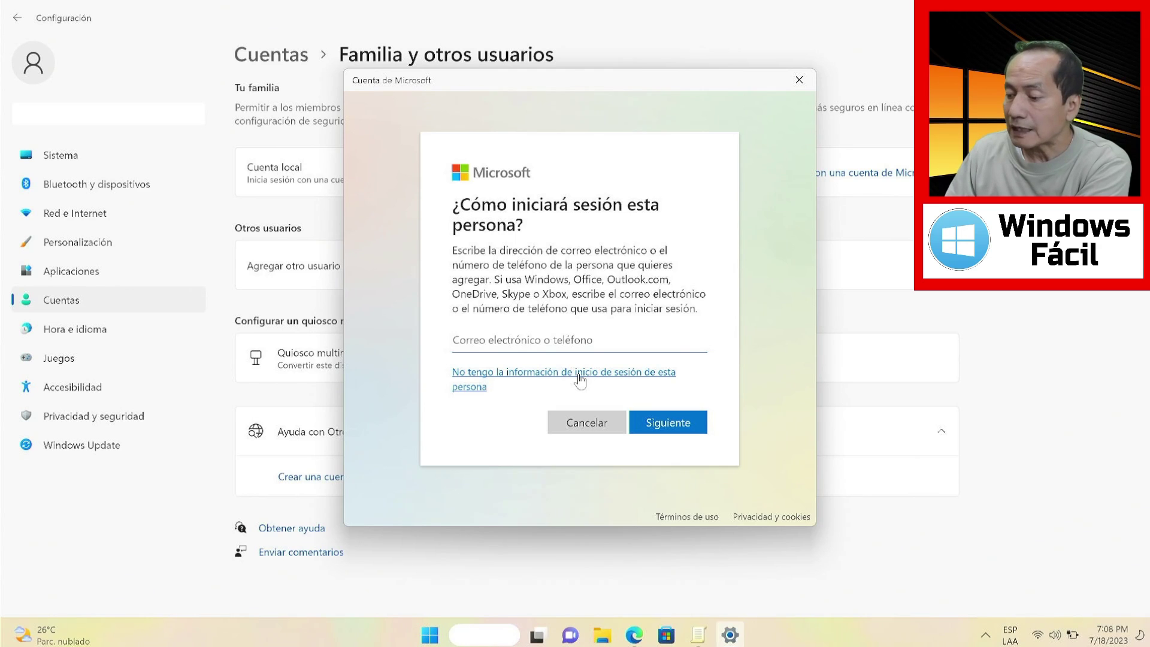
Add a local user without a Microsoft account named 'preba' and enter a password
click(579, 374)
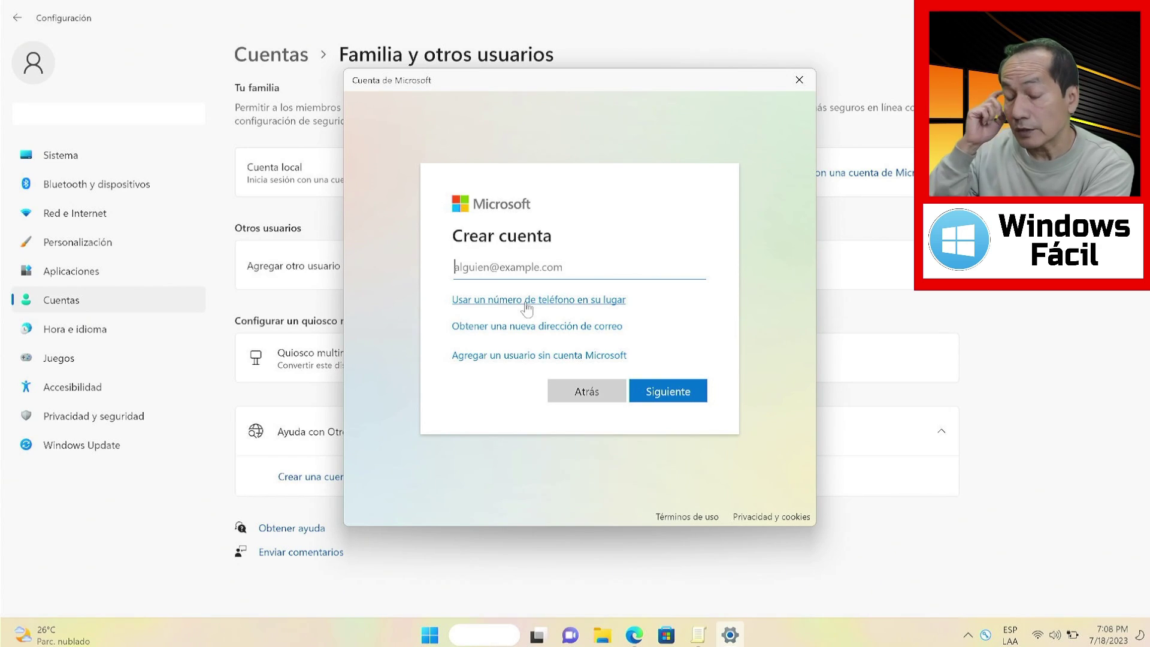
click(494, 356)
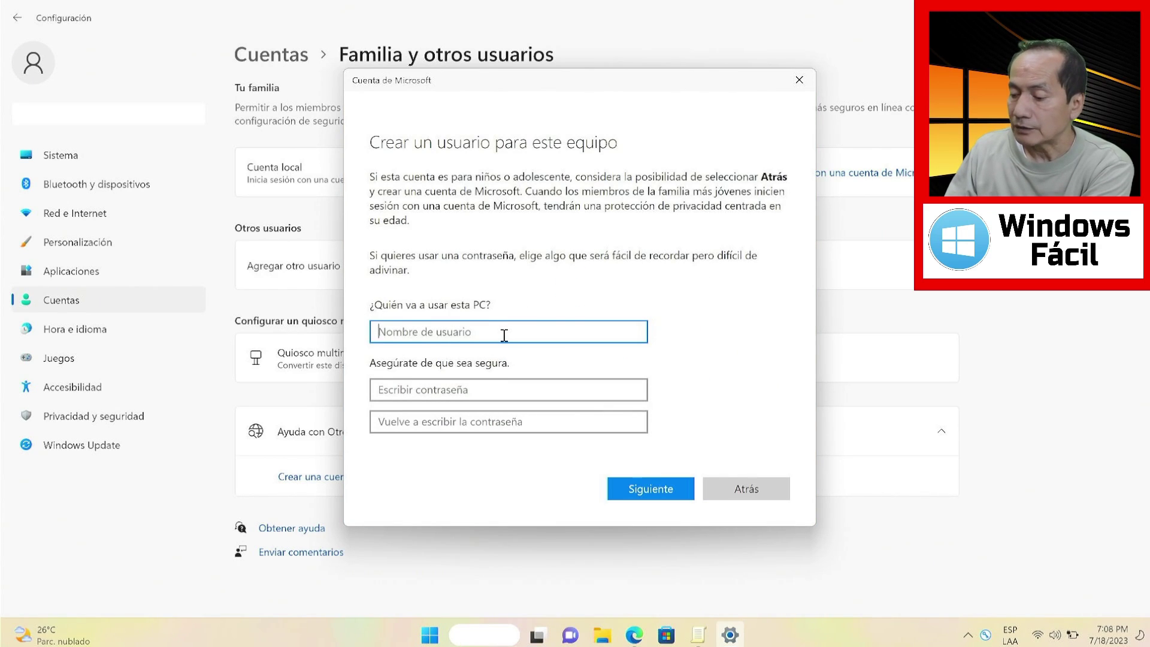
text(preba)
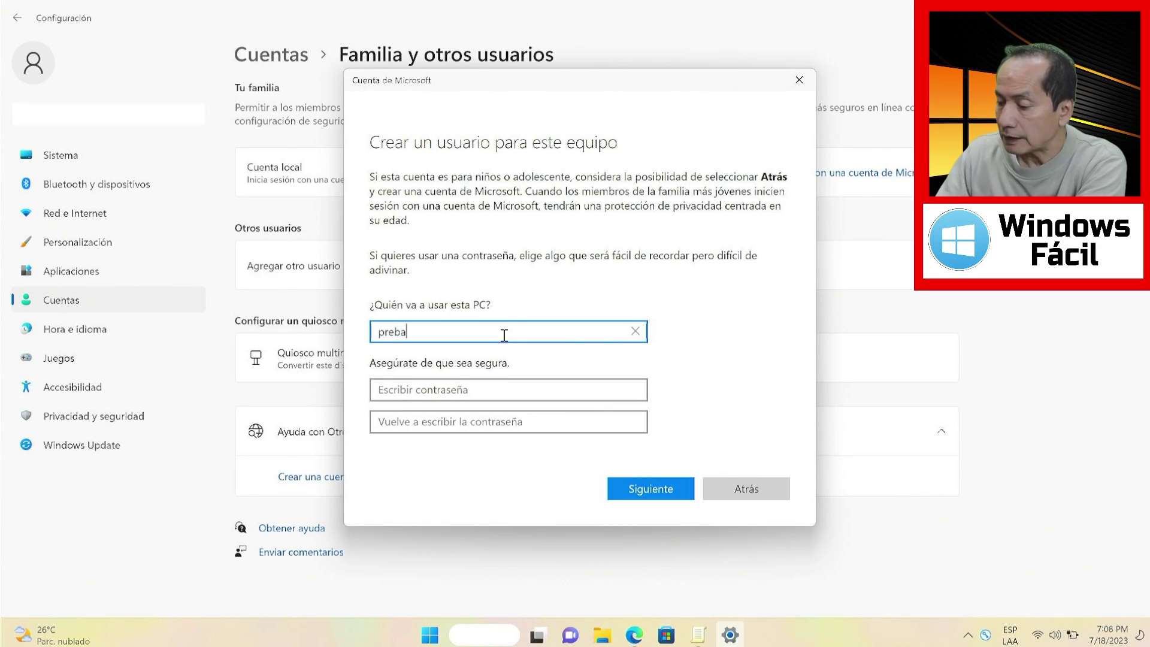
click(495, 394)
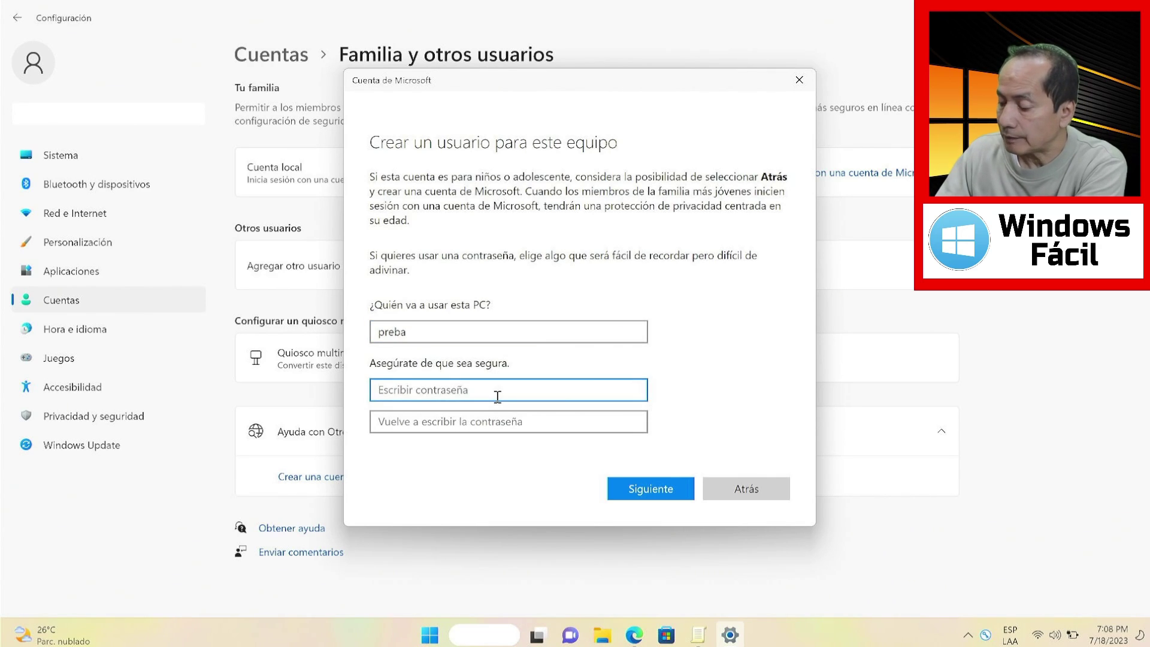
text(12345)
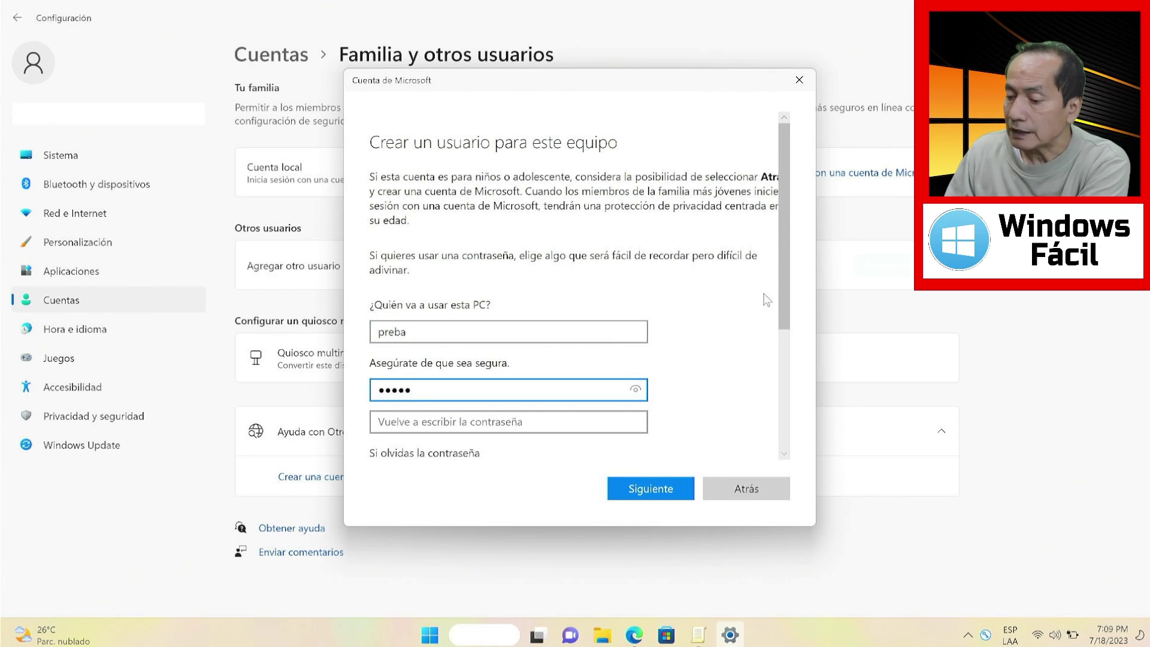
Check the security question list, then close the dialog without creating the account
drag(781, 289, 787, 432)
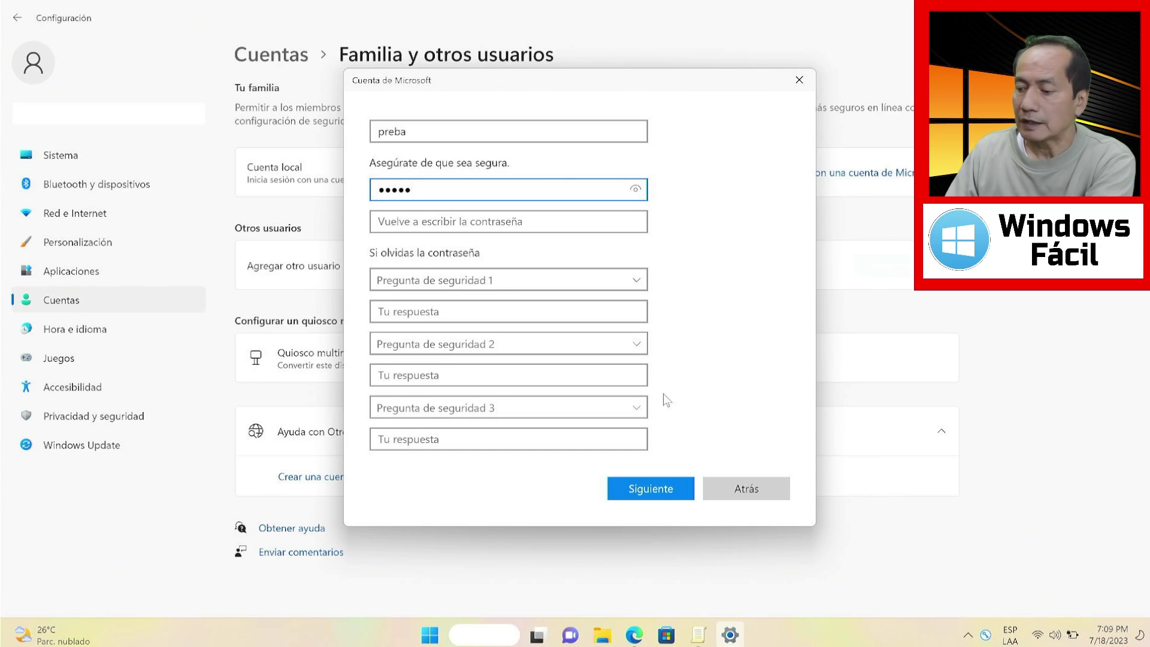
click(635, 281)
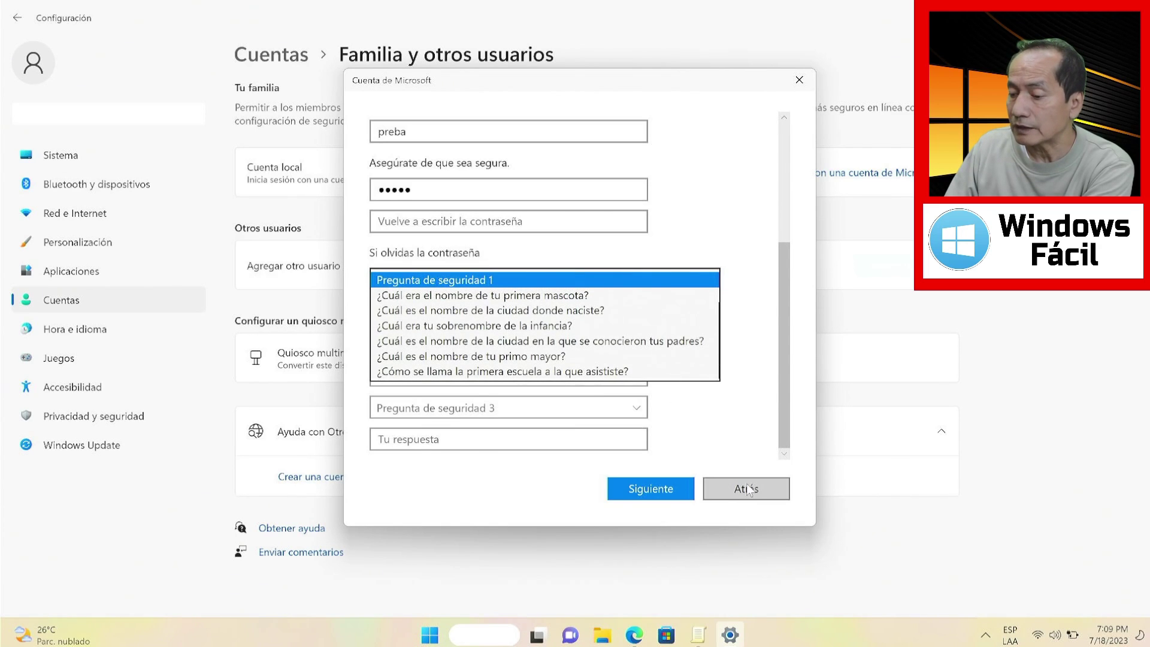
click(802, 80)
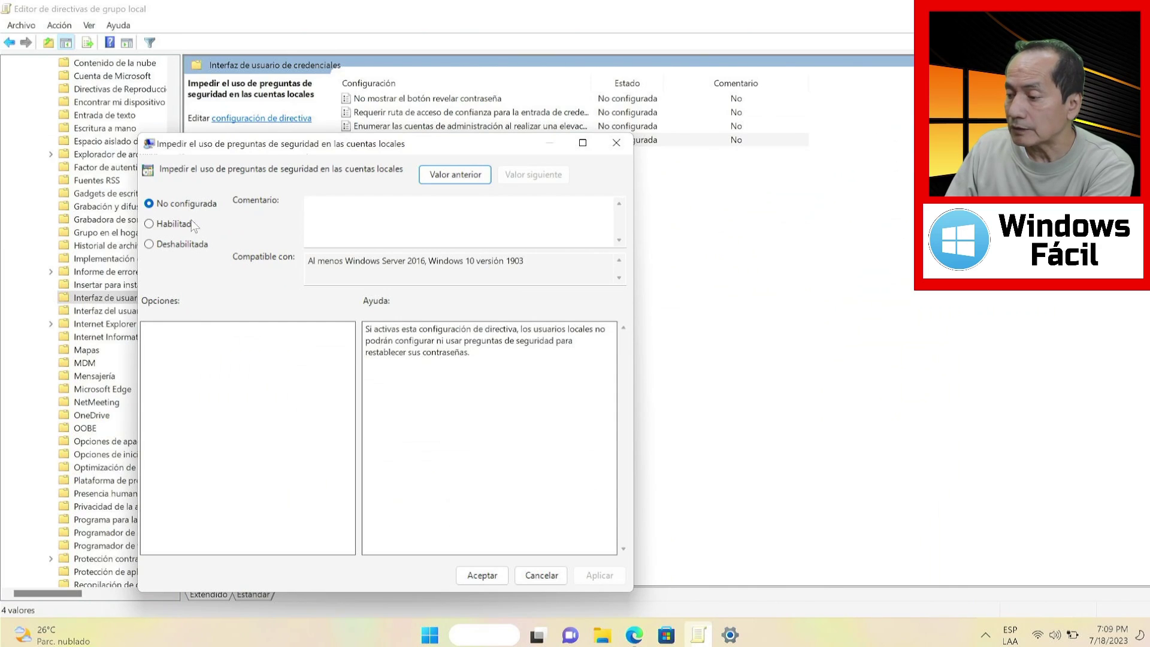
Set the security-questions policy to Habilitada and apply it, then return to Settings
click(172, 227)
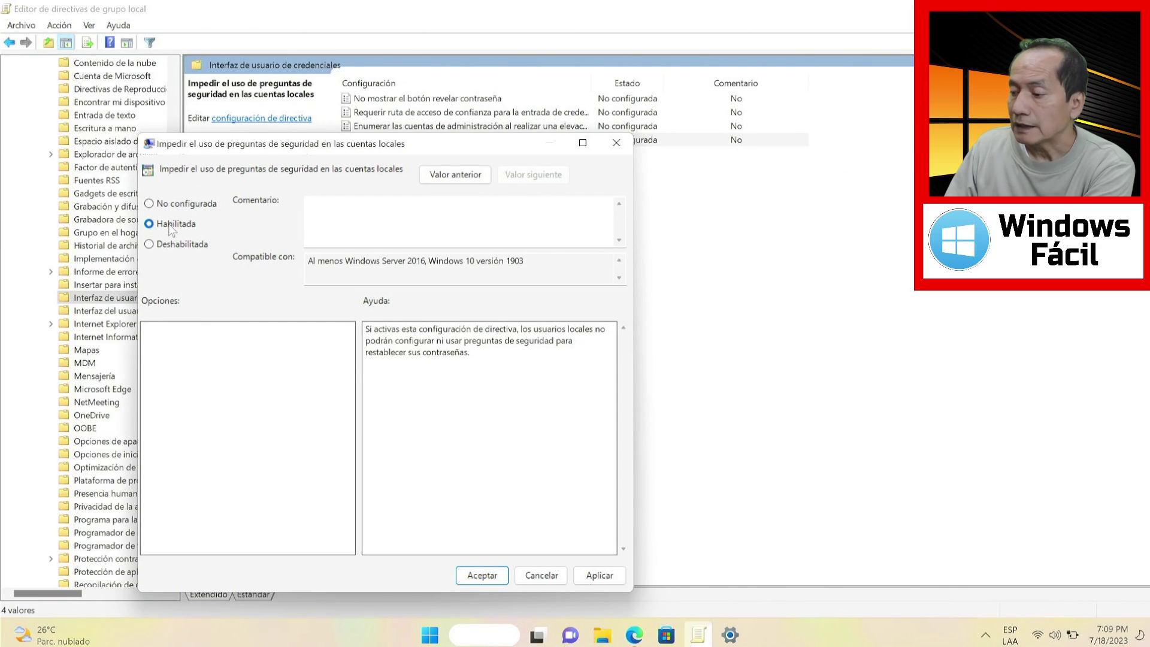
click(604, 577)
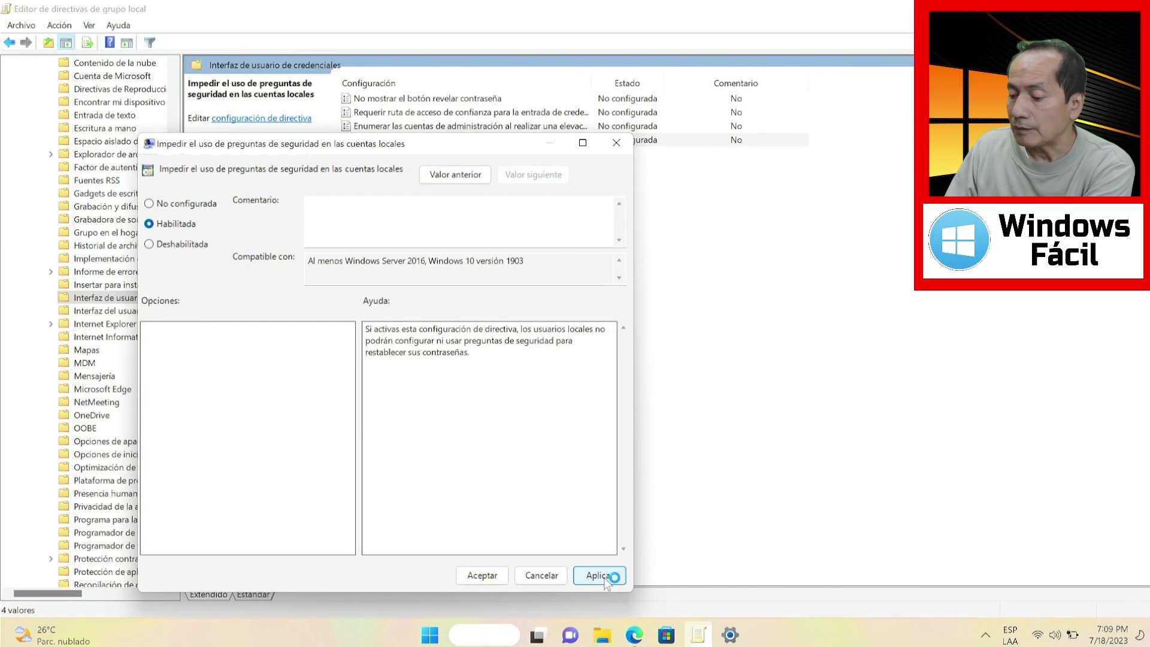
click(485, 574)
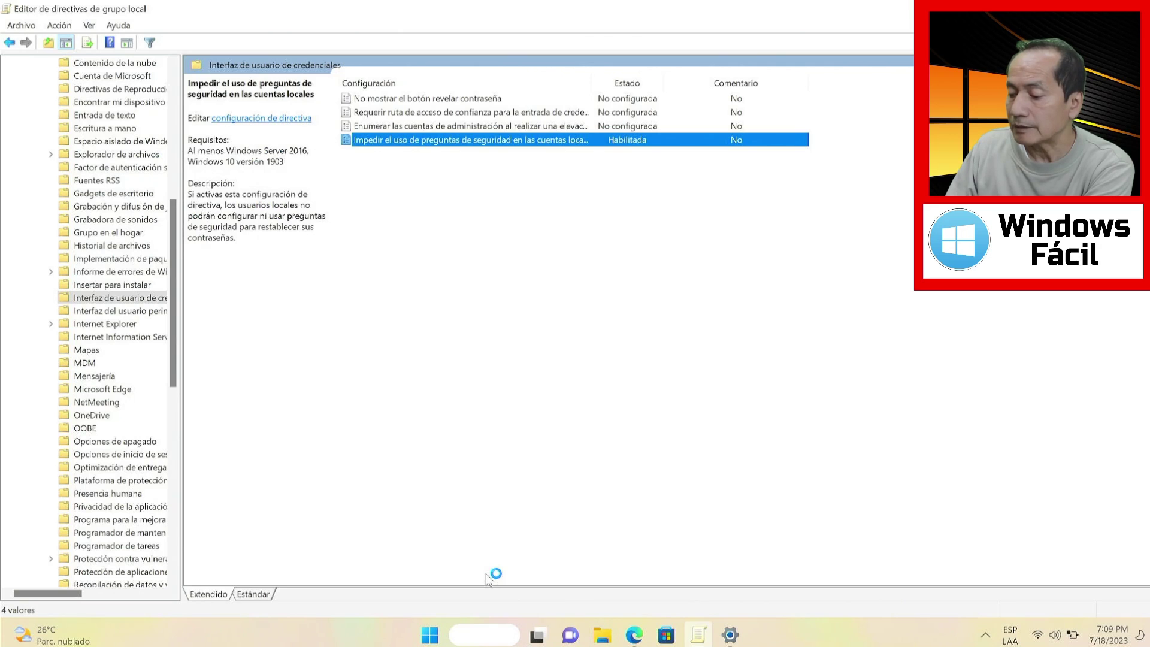
click(729, 634)
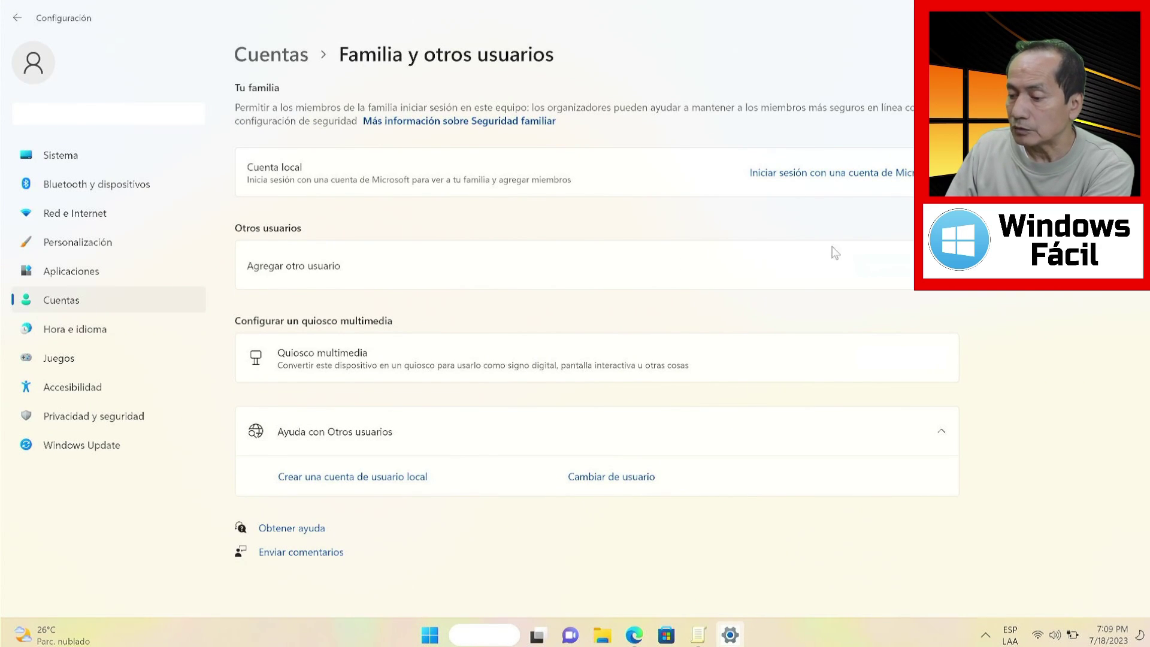
Start a local user without a Microsoft account named 'prueba', entering and confirming a password
click(863, 267)
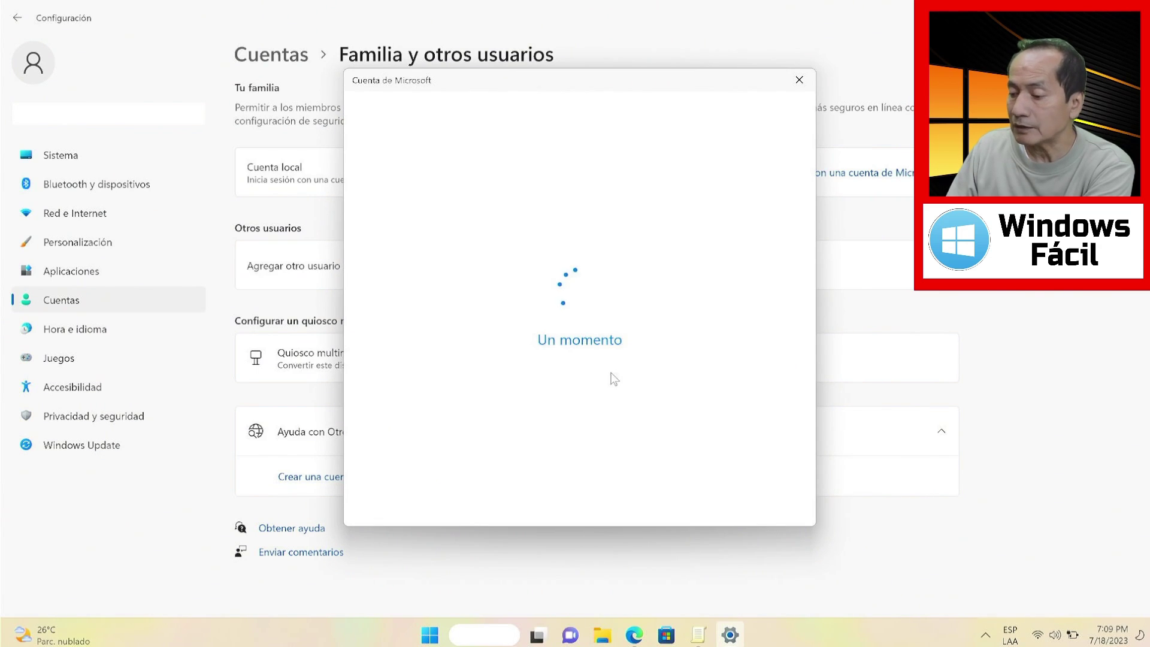
click(576, 375)
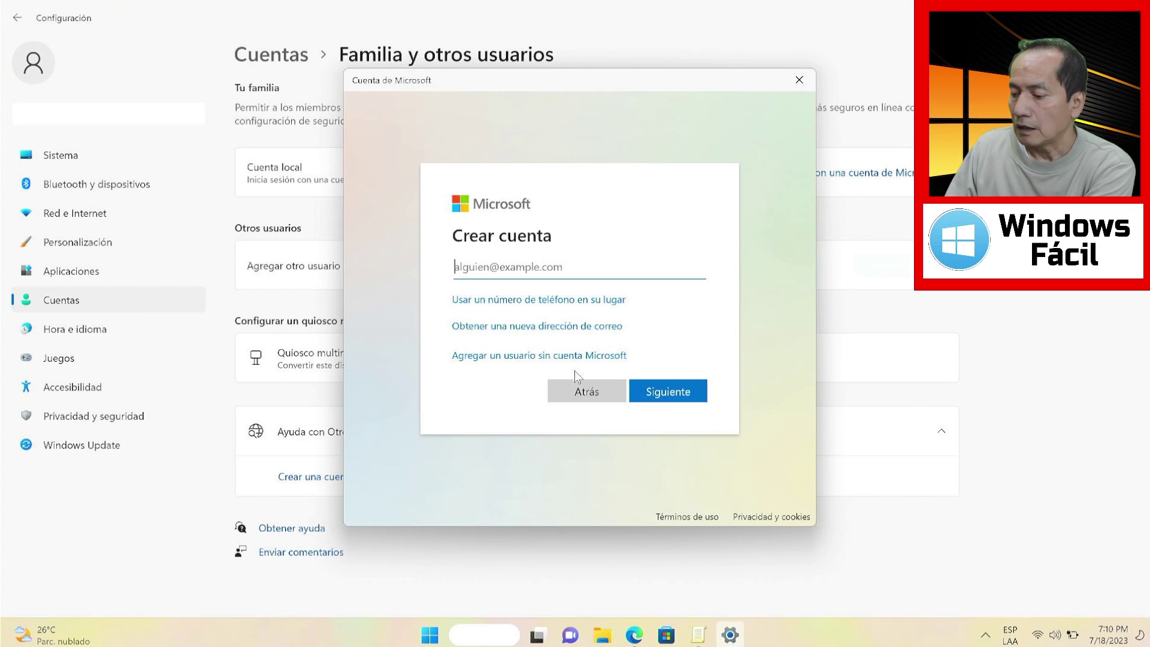
click(575, 358)
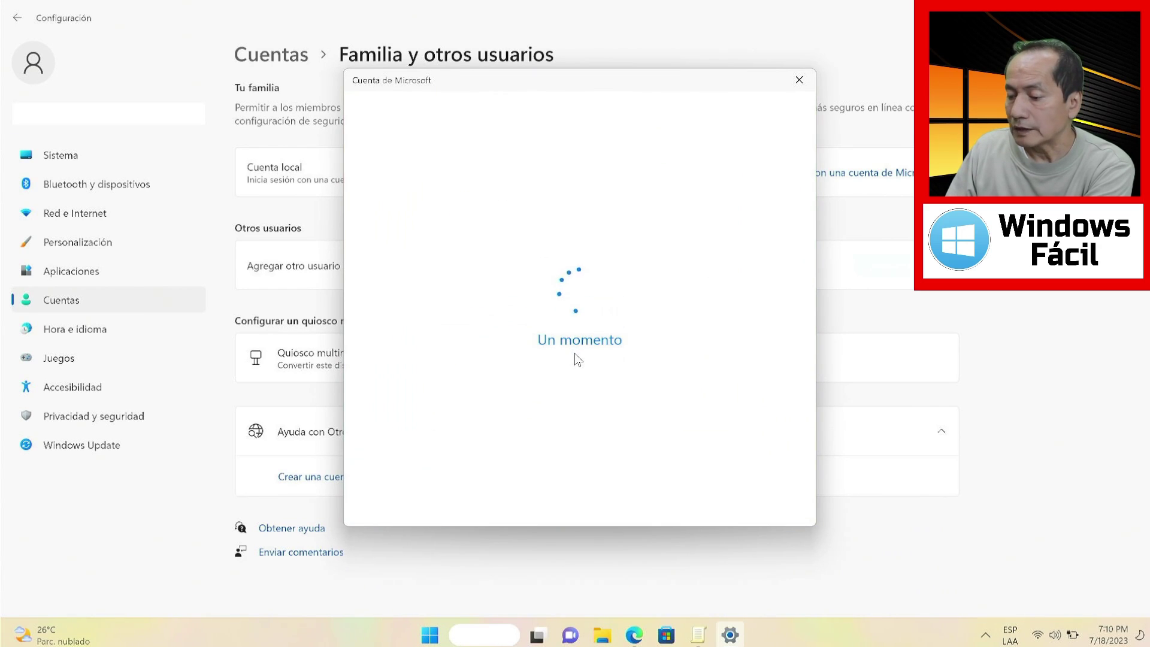
text(prueba)
click(449, 372)
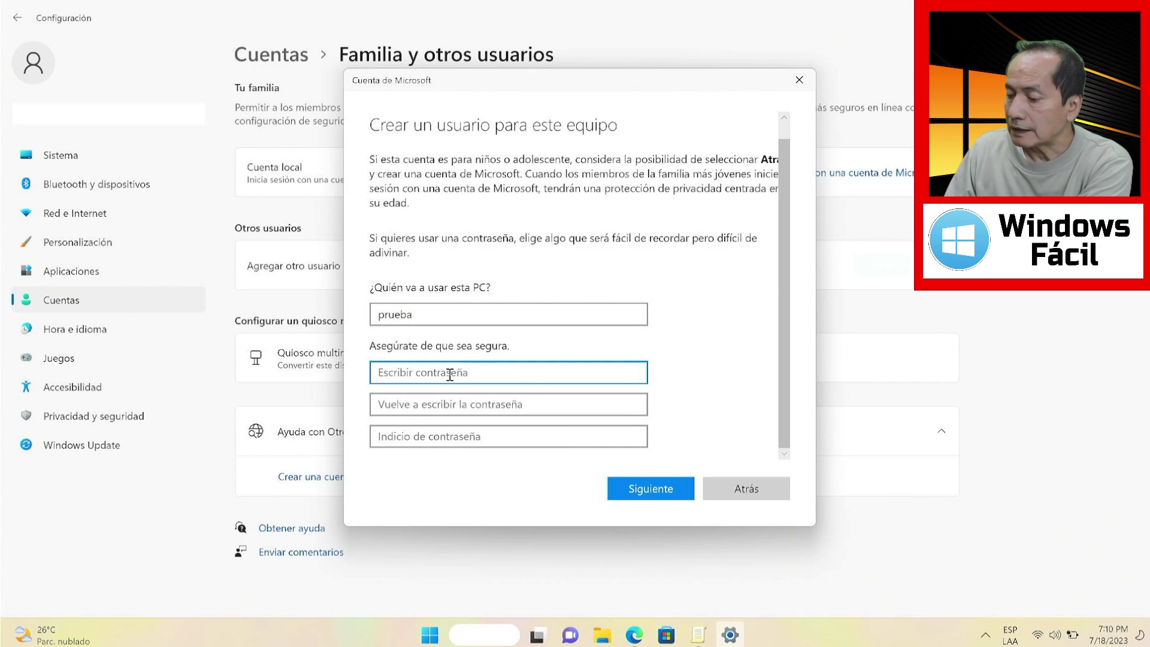
text(12345)
click(449, 404)
text(12345)
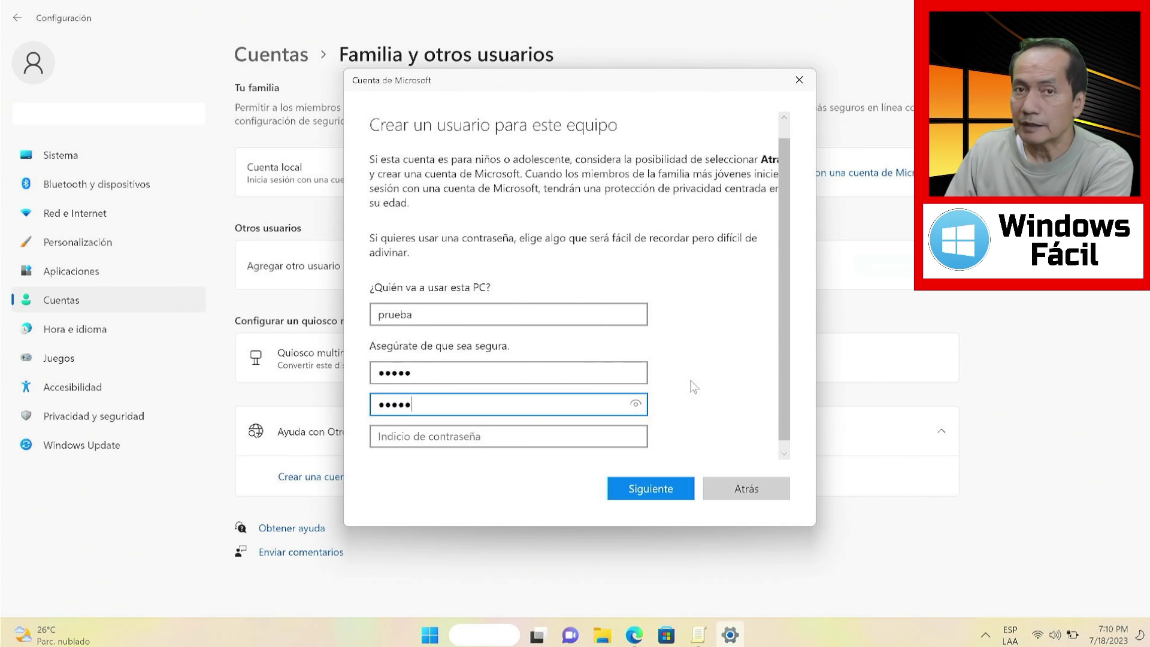
Add the password hint 'del 1 al 5', close the form, and return to Group Policy Editor
scroll(772, 343, down, 1)
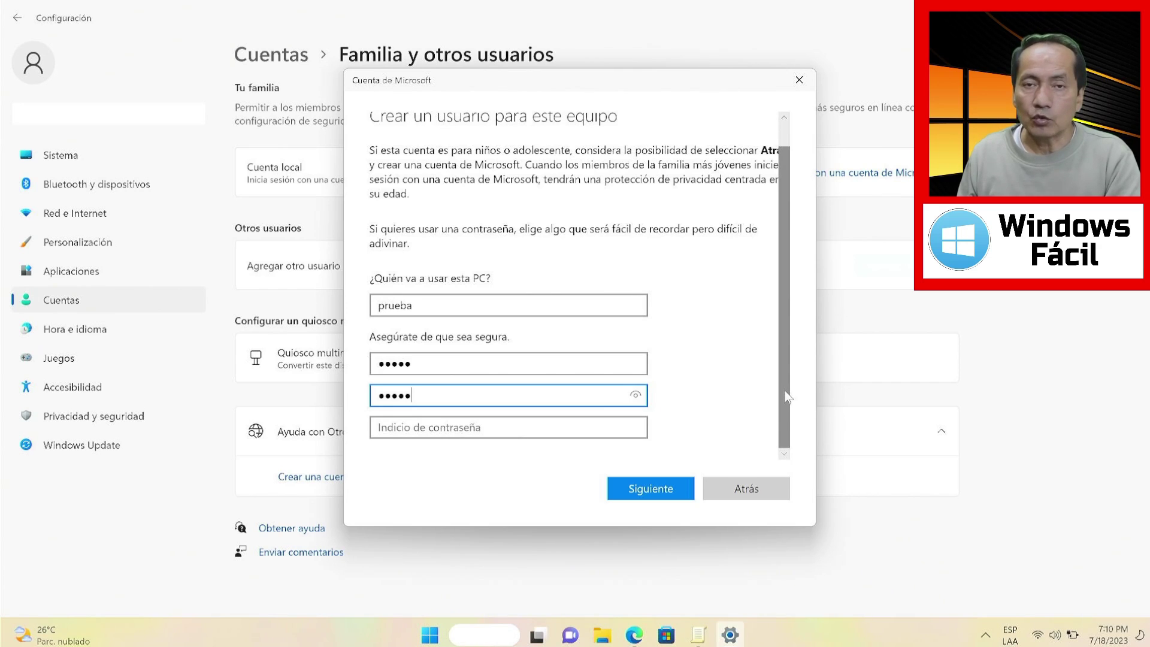
click(545, 430)
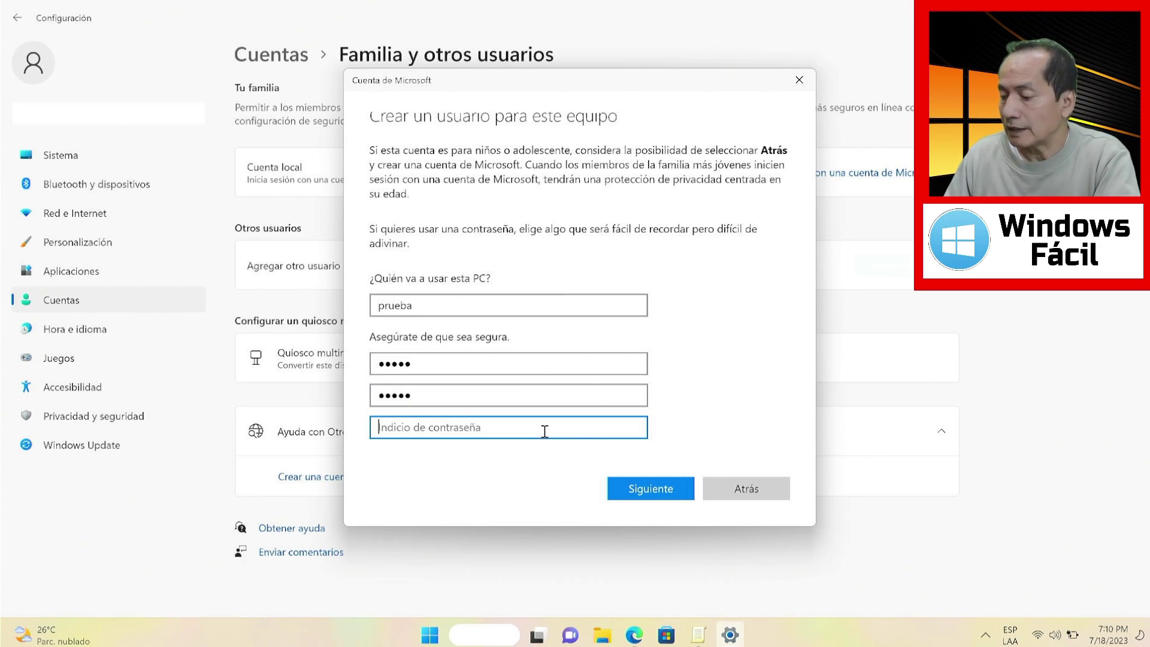
text(del 1 al 5)
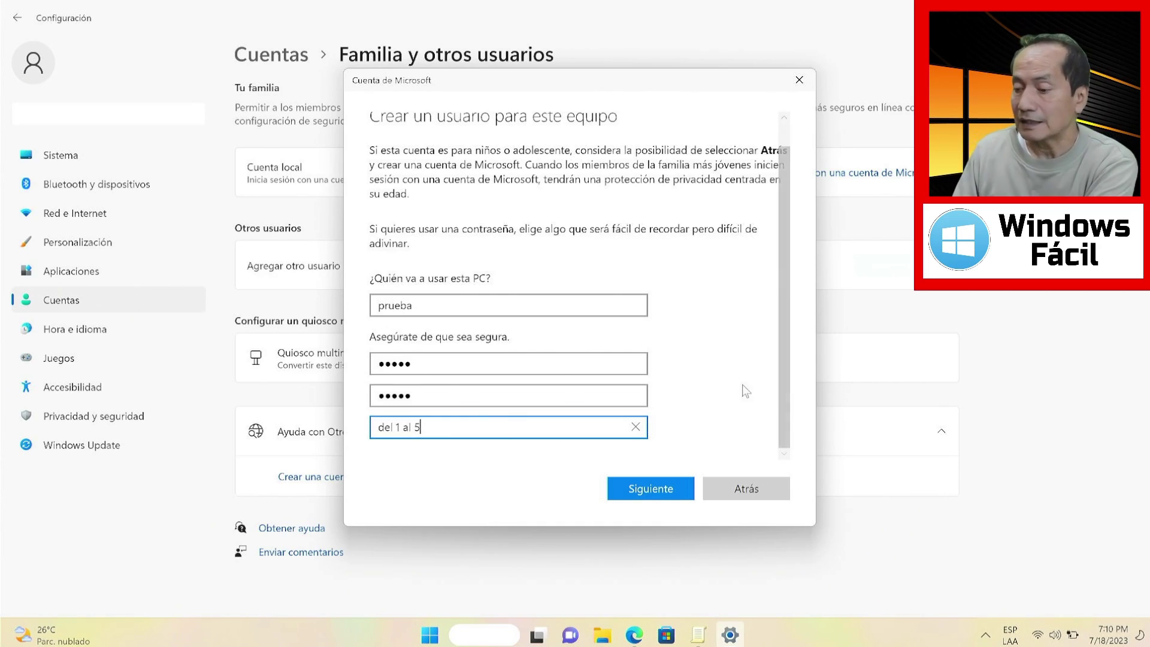
click(800, 81)
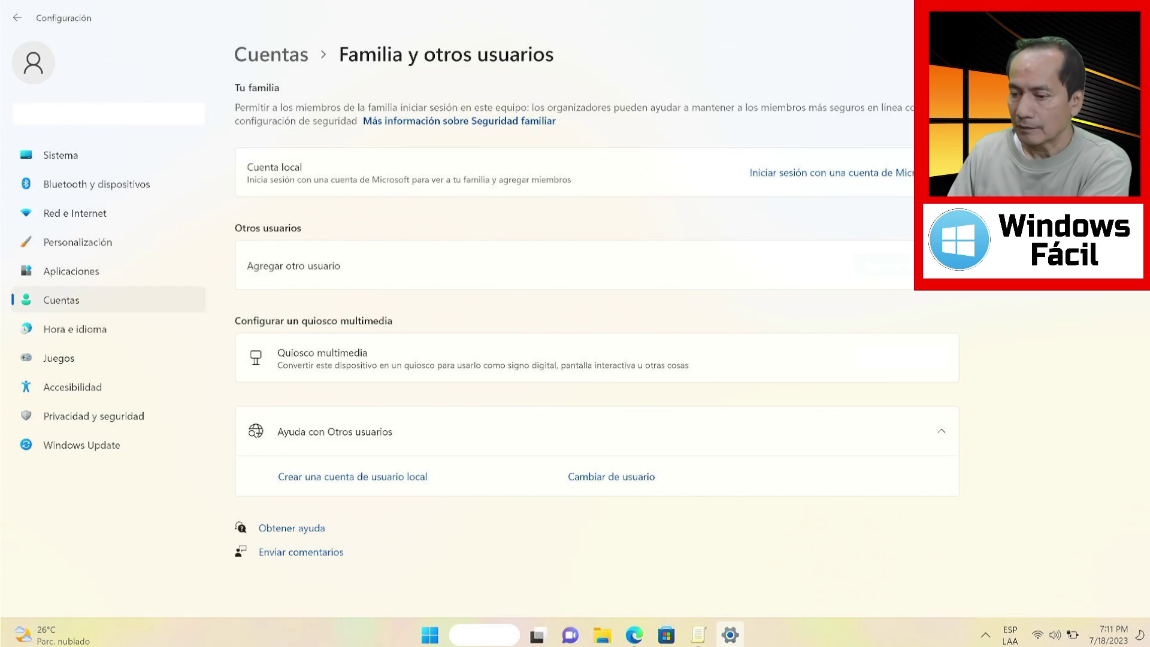
key(alt+Tab)
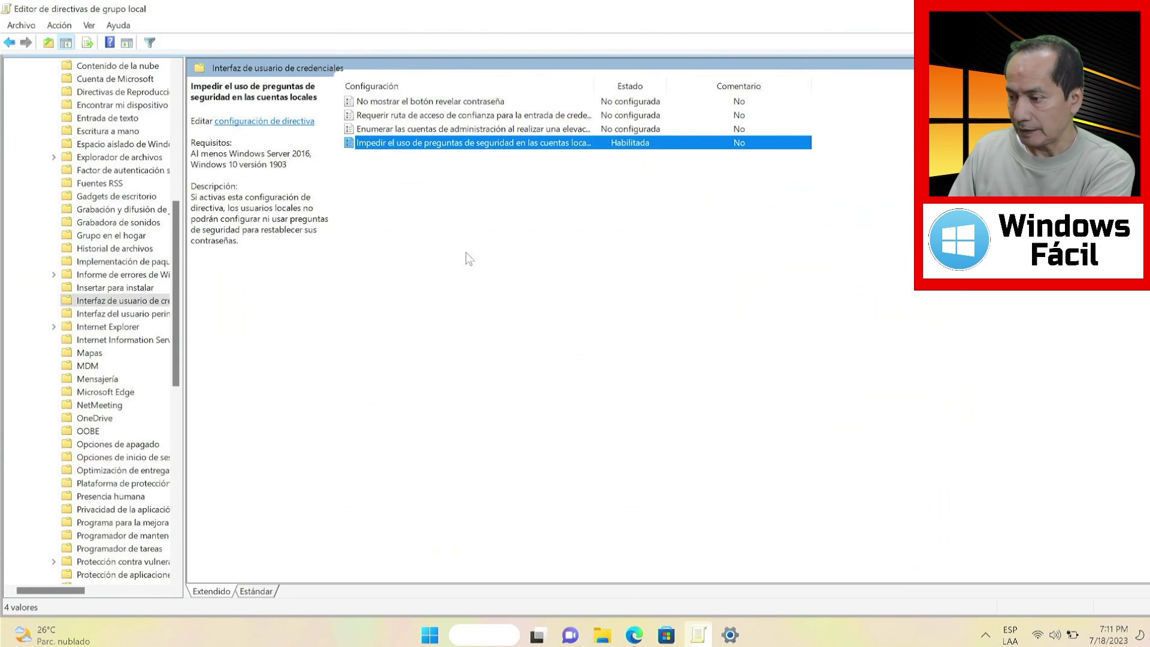
Set the security-questions policy back to No configurada, then start adding another user in Settings
double_click(455, 146)
click(67, 90)
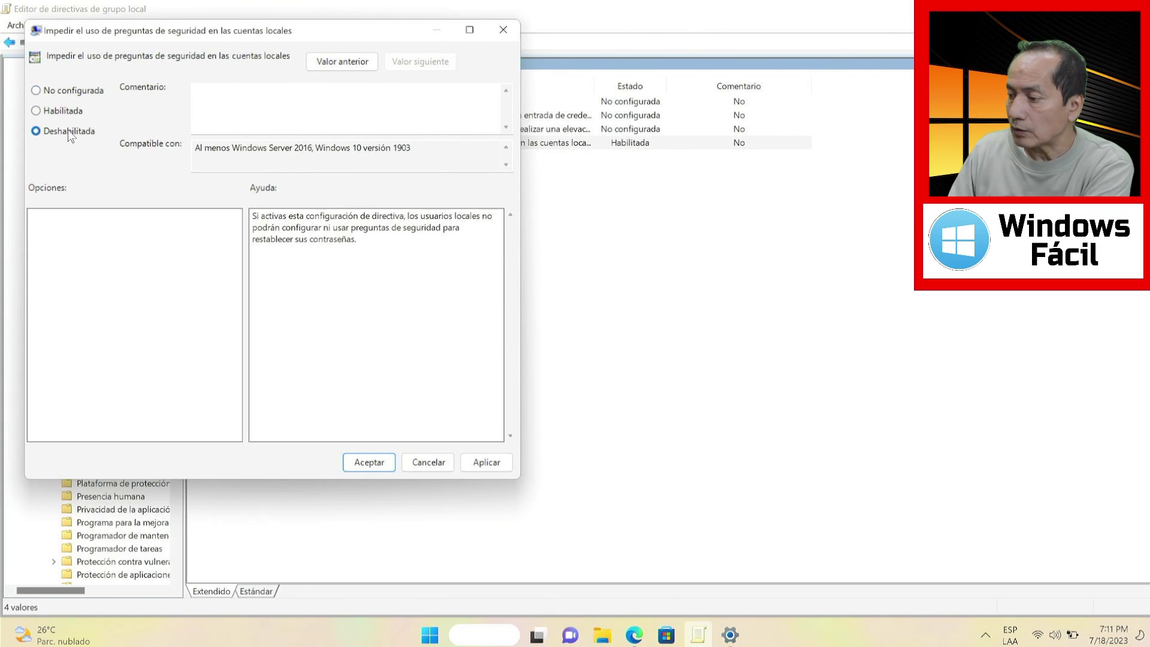
click(71, 93)
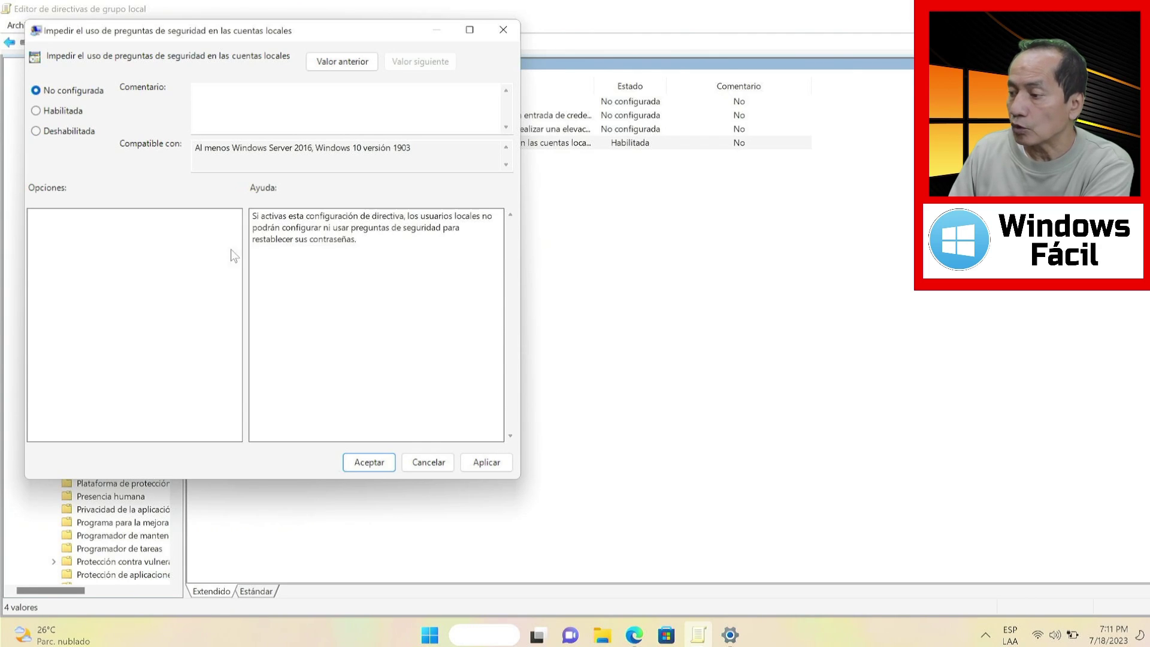
click(482, 462)
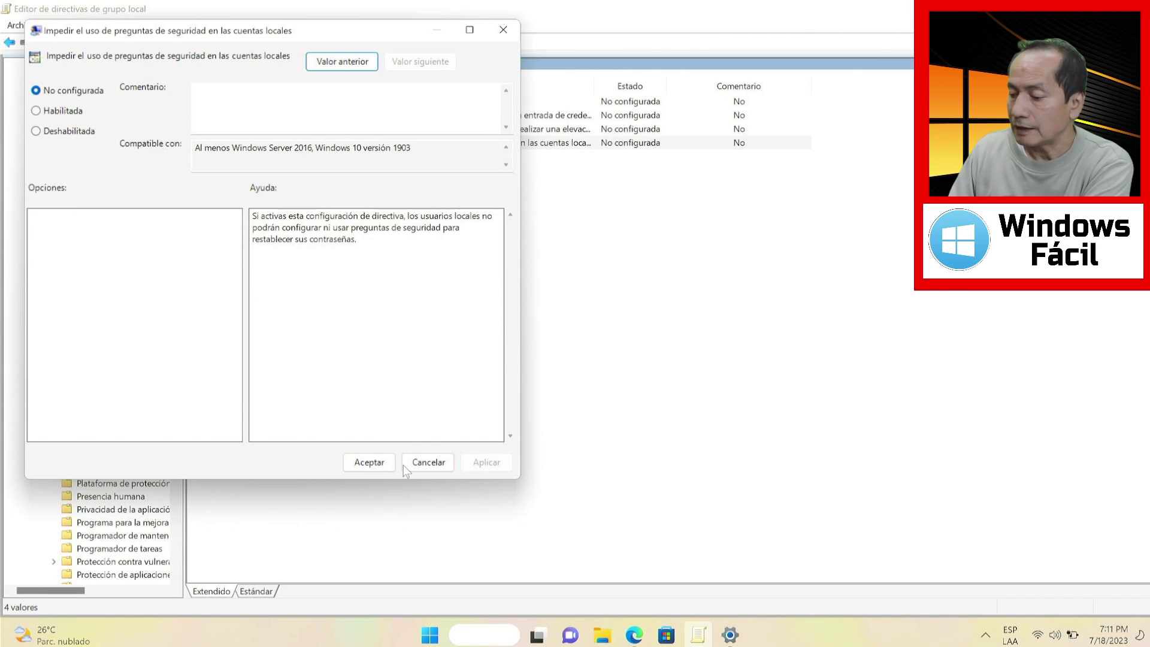
click(373, 462)
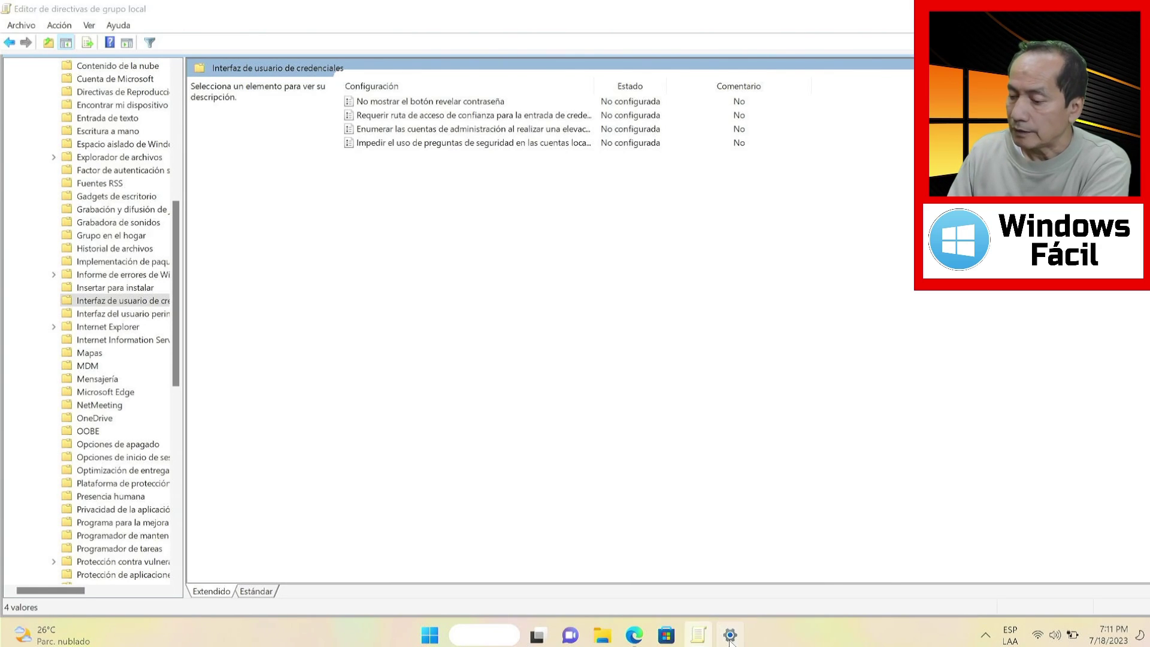
key(alt+Tab)
click(864, 269)
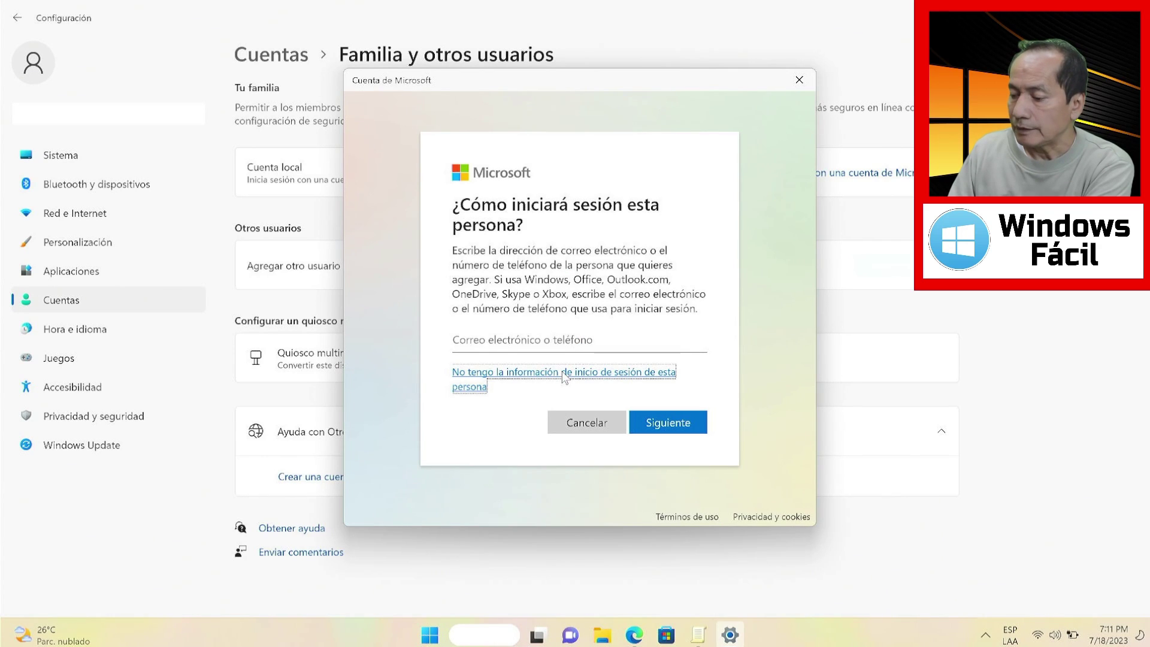
Fill a local user 'prueba' with a password, see security questions offered, then close unsaved
click(564, 372)
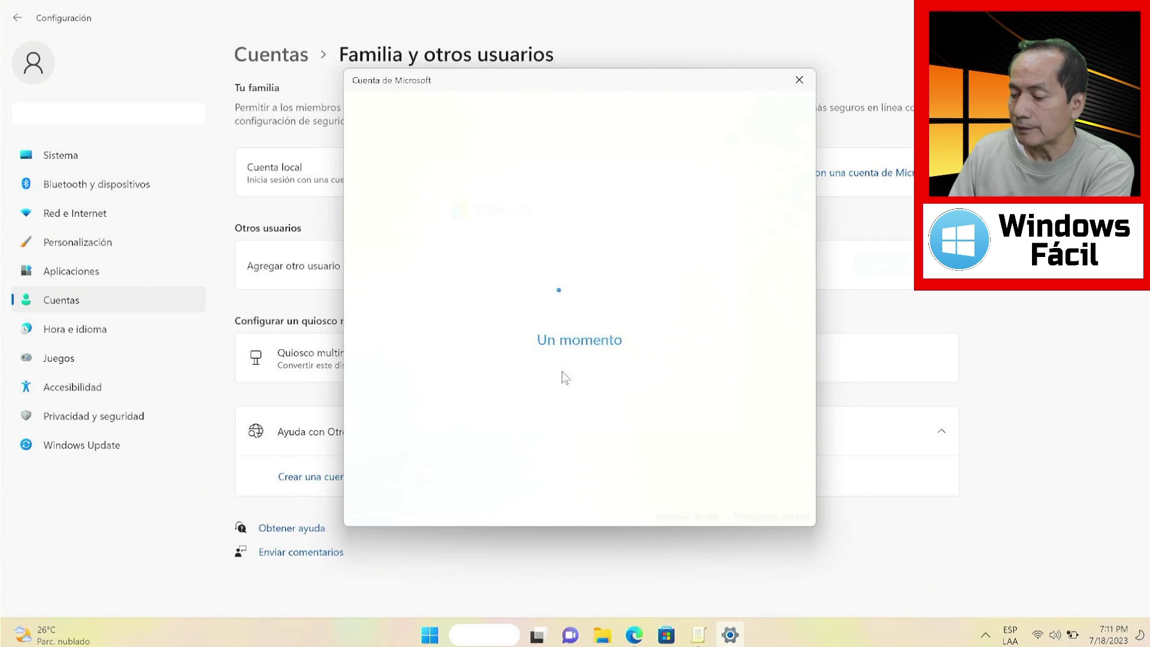
click(568, 355)
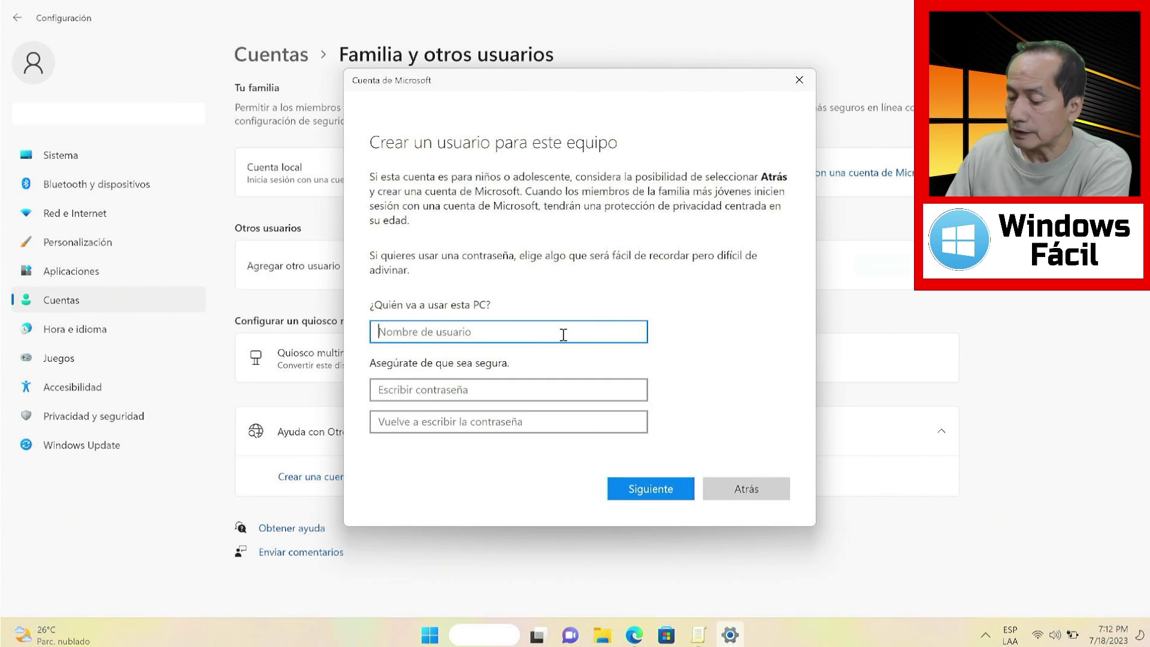
text(prueba)
click(558, 389)
text(1234)
scroll(652, 371, down, 3)
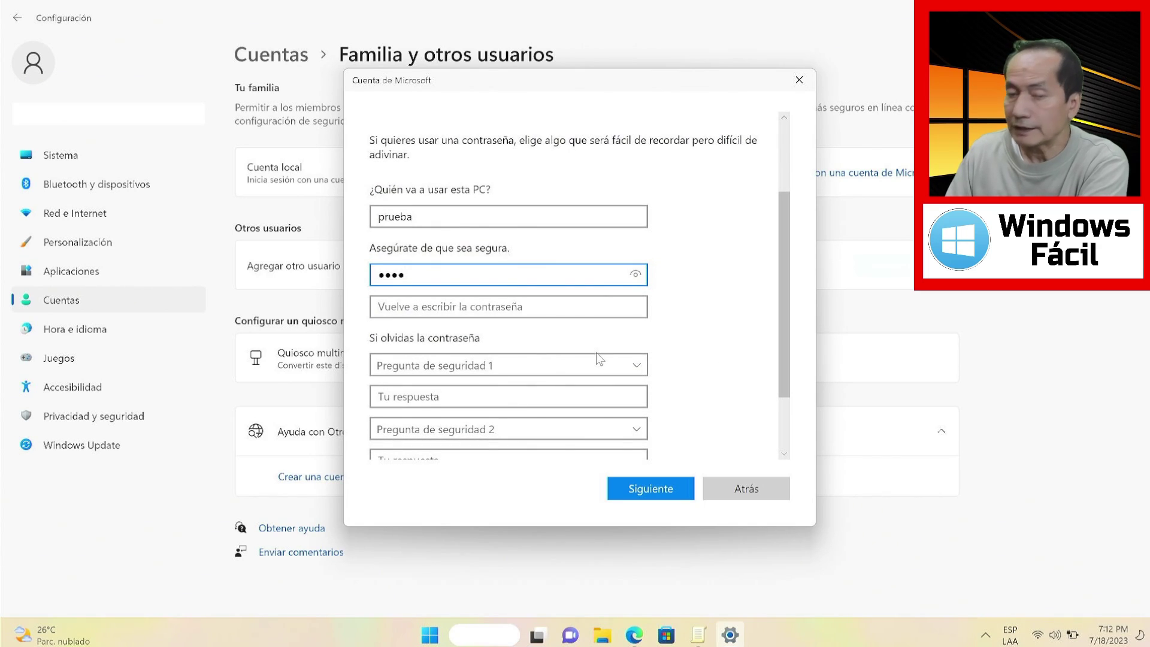
click(799, 78)
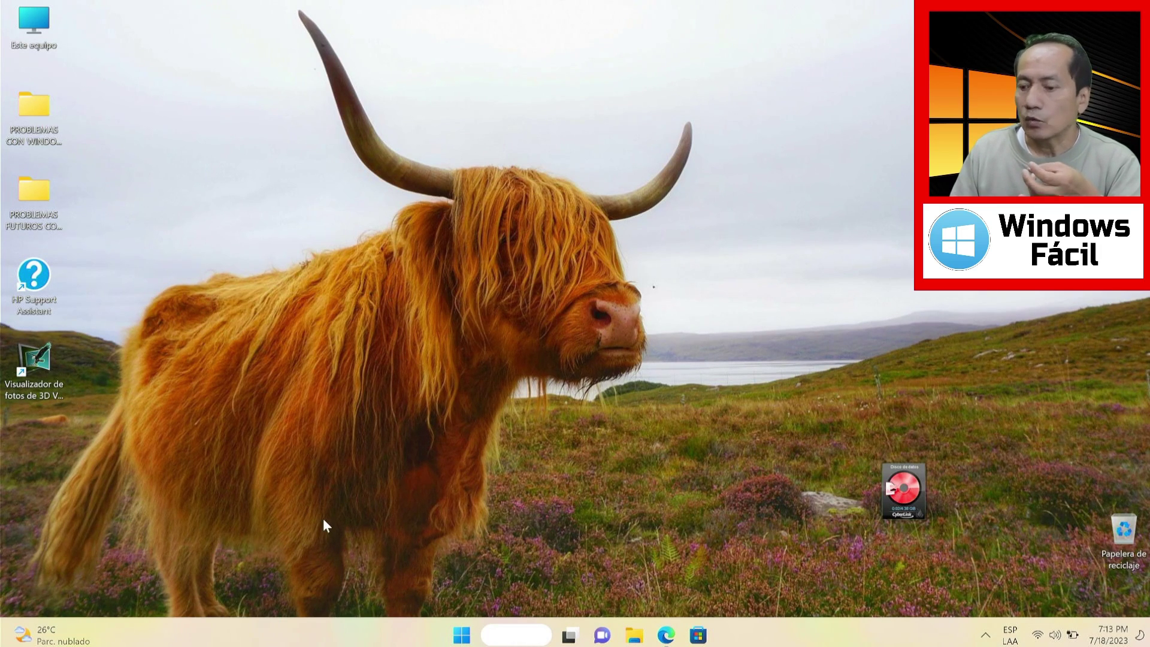
Launch Registry Editor from Windows search with administrator permission and maximize it
key(super+s)
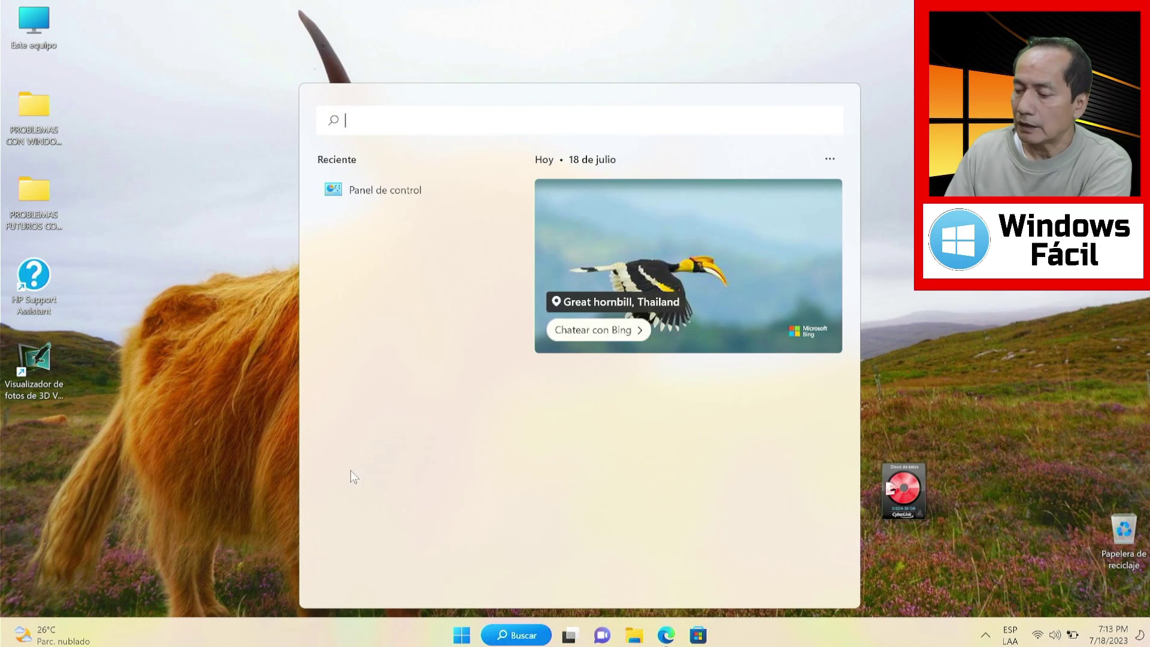
text(reg)
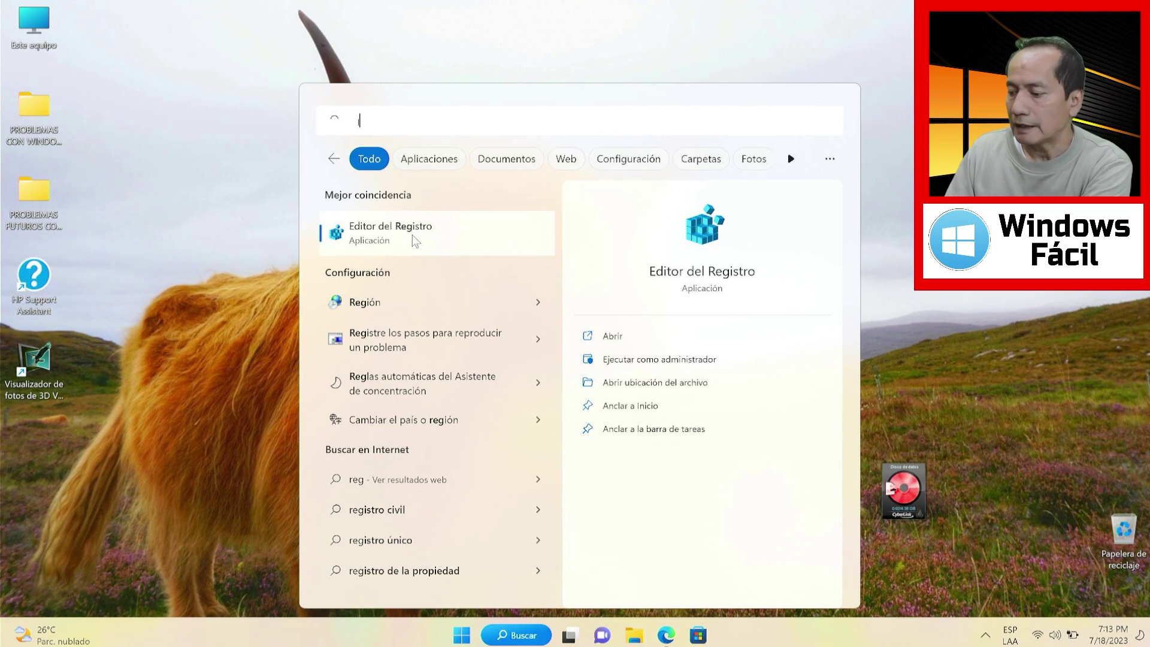
click(412, 234)
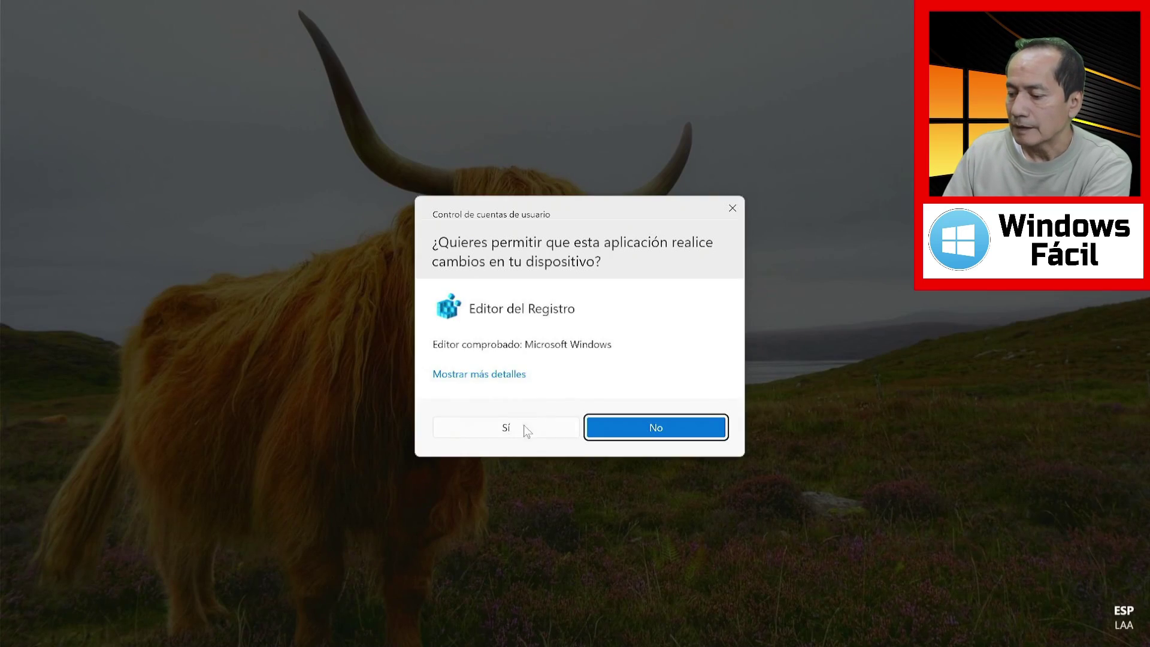
click(523, 432)
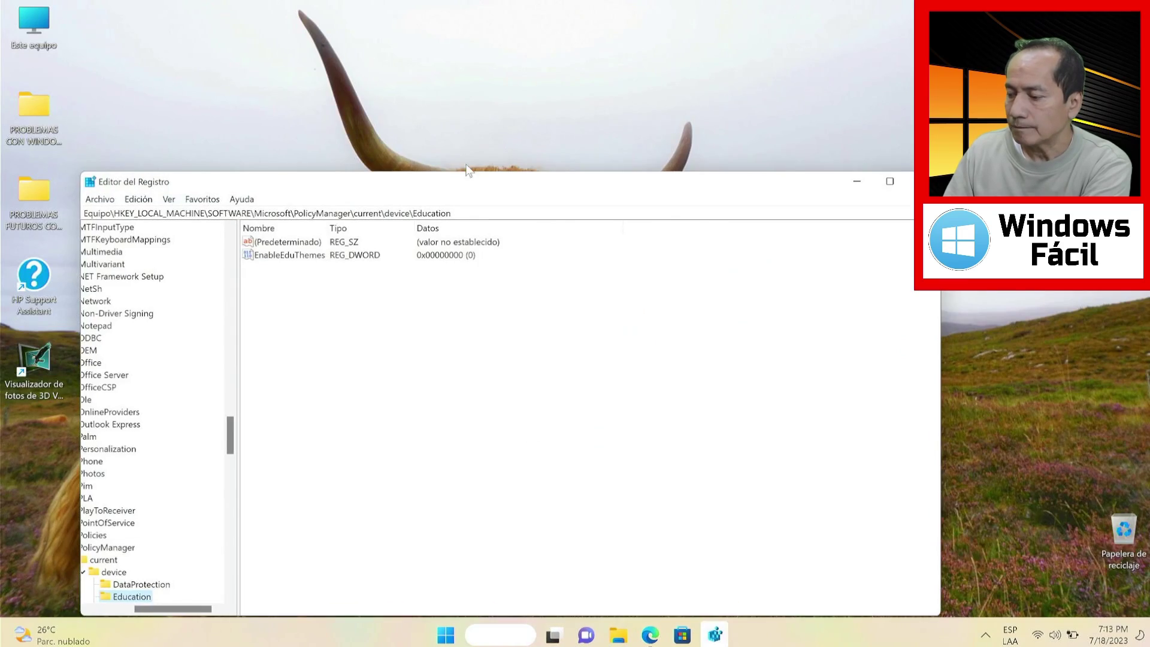
double_click(459, 184)
click(20, 88)
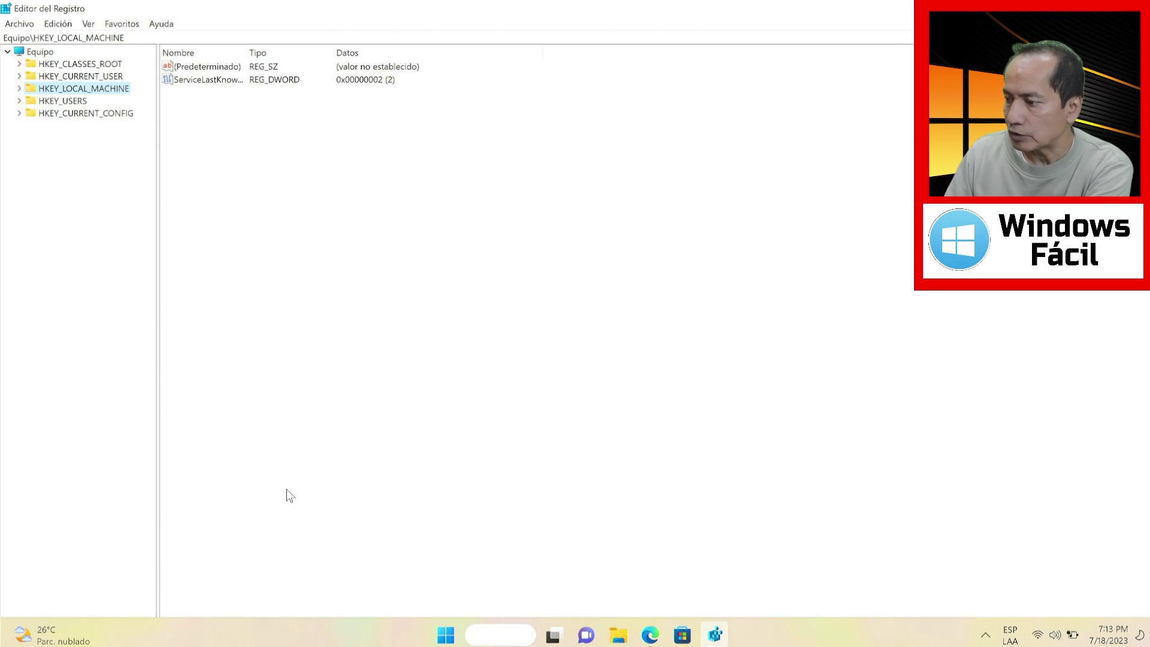
Navigate to HKEY_LOCAL_MACHINE\SOFTWARE\Policies\Microsoft\Windows and open its context menu
click(19, 88)
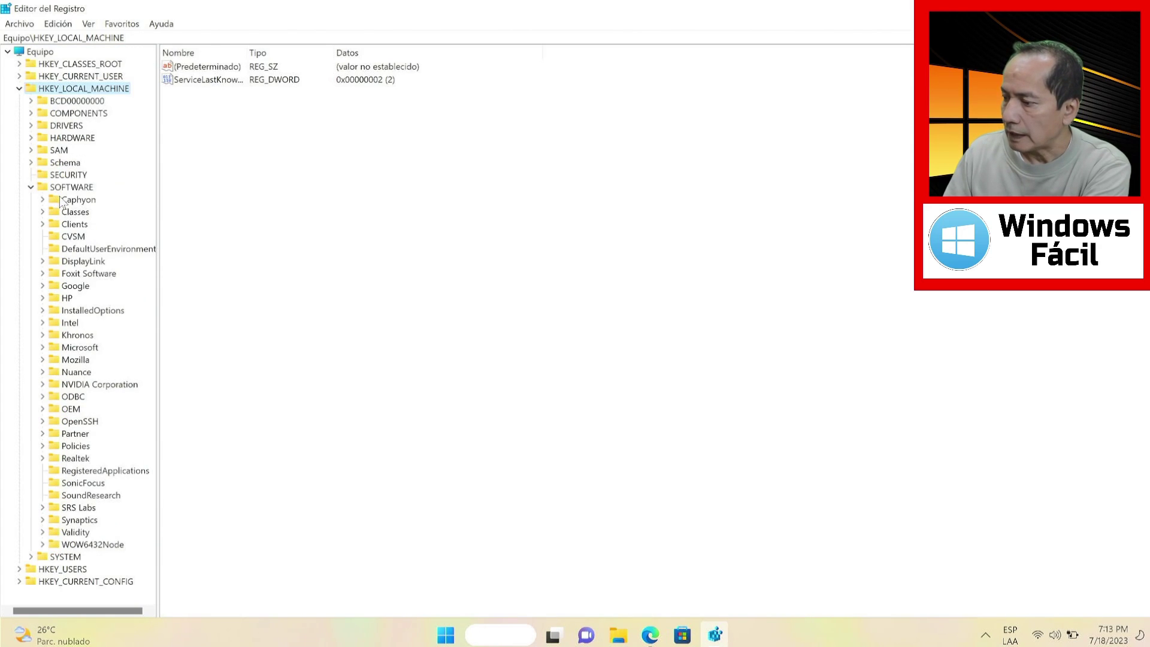
click(43, 446)
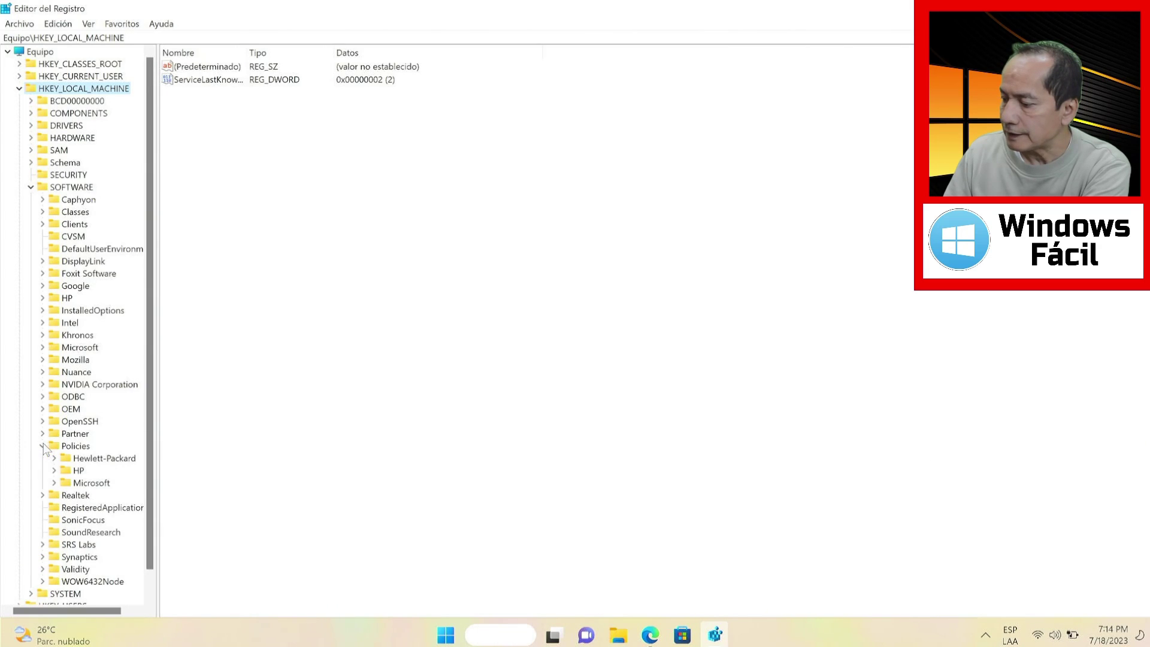
click(55, 482)
click(63, 470)
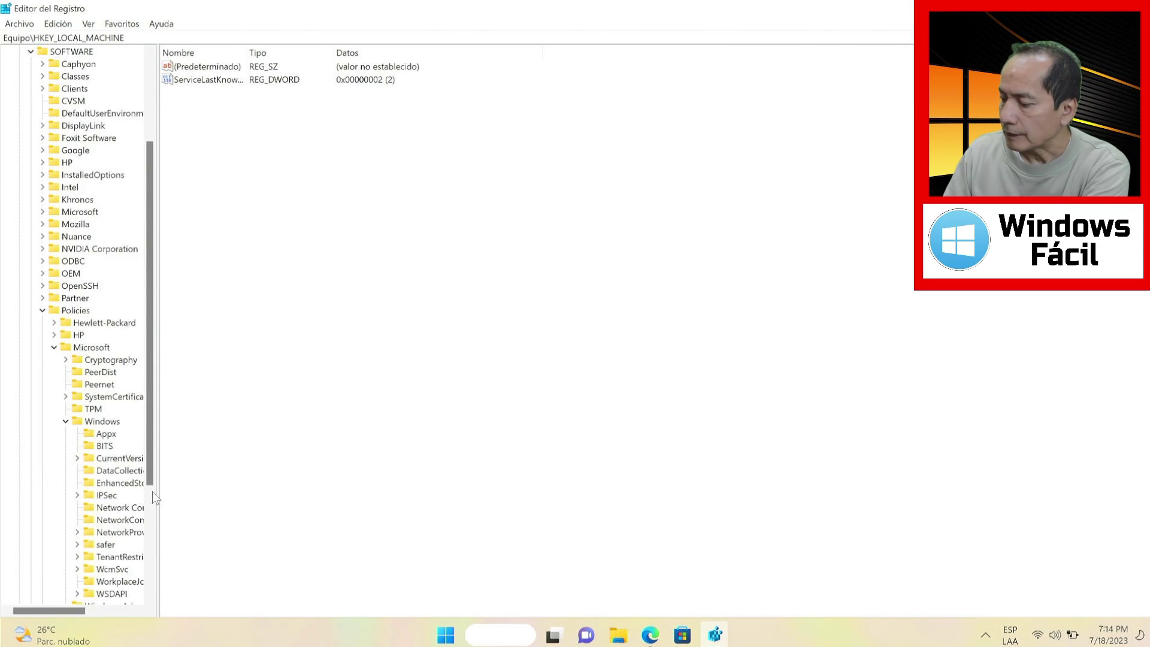
drag(146, 444, 203, 485)
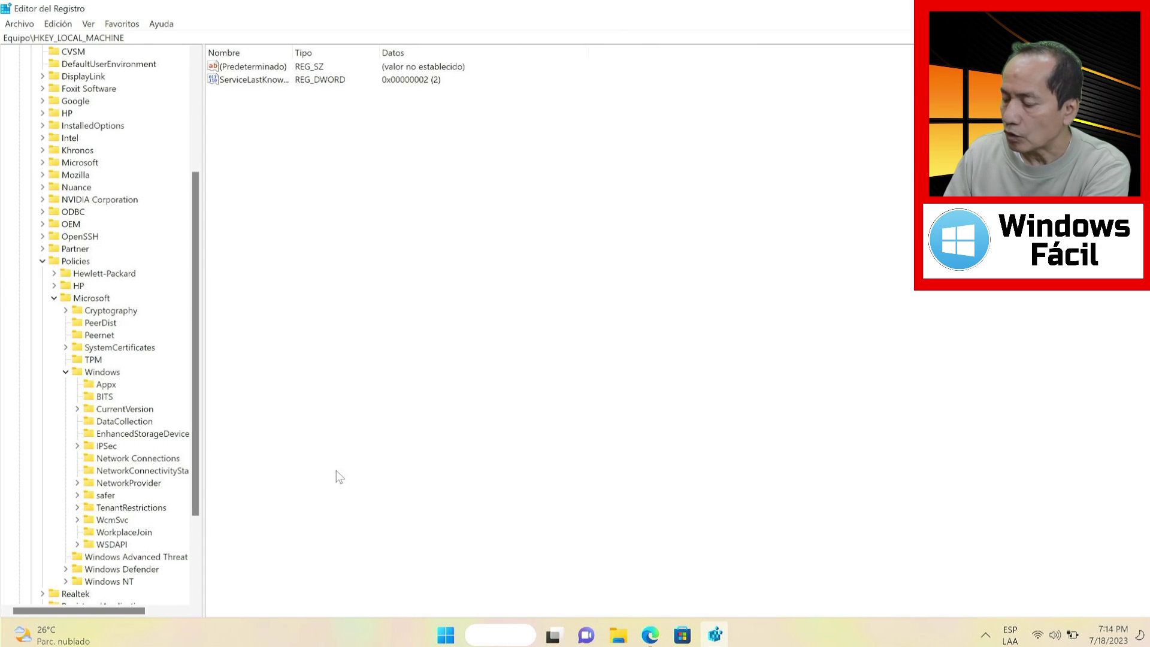
click(454, 412)
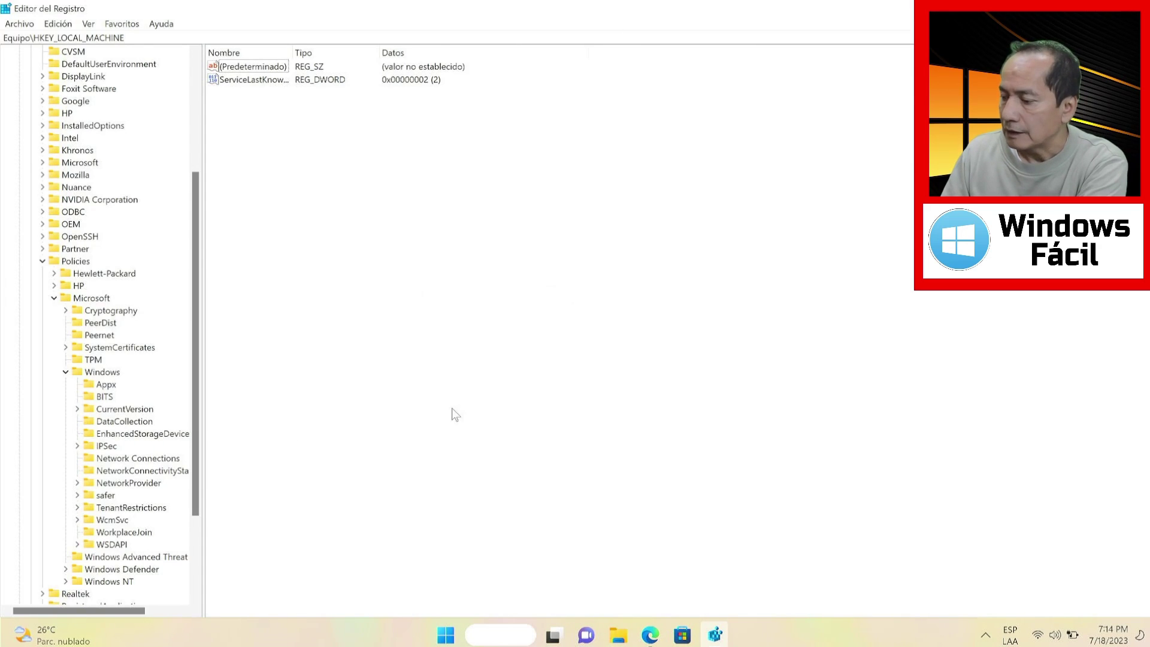
click(104, 376)
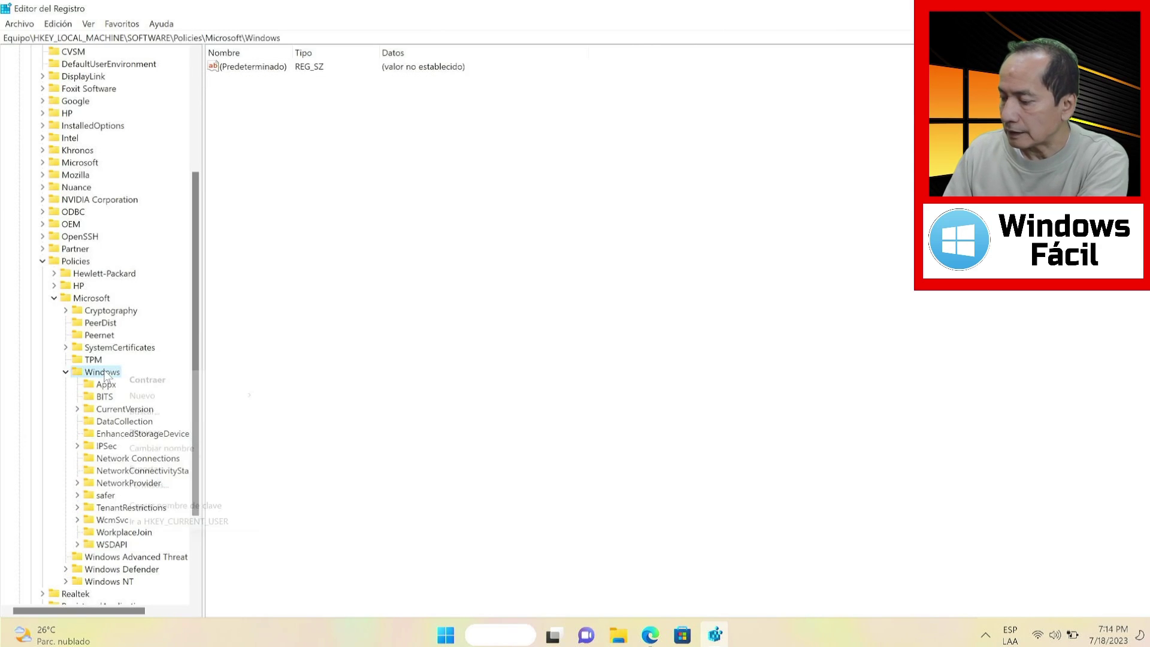
right_click(106, 376)
Create a new key named System under Policies\Microsoft\Windows
mouse_move(149, 398)
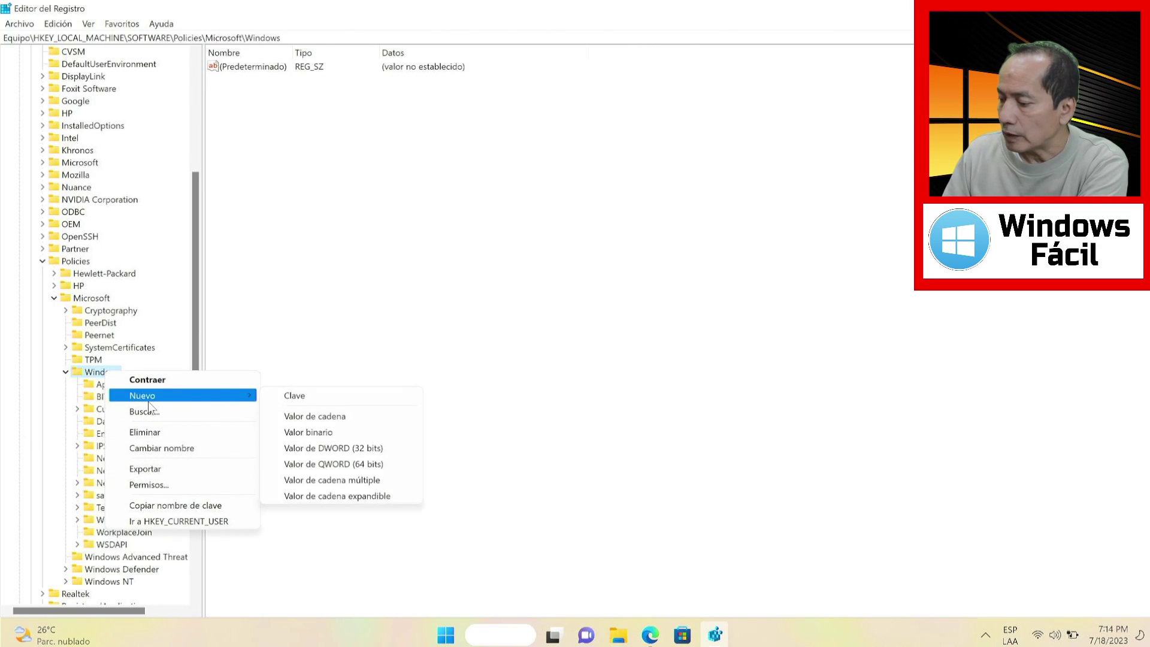
click(304, 396)
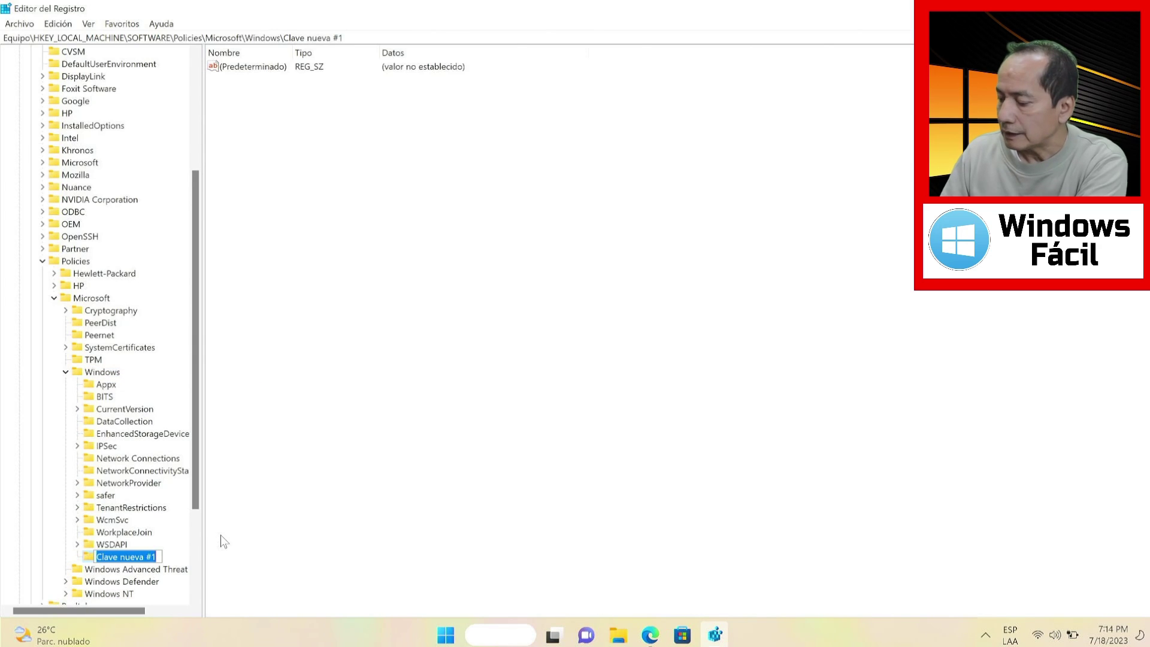
text(System)
key(Return)
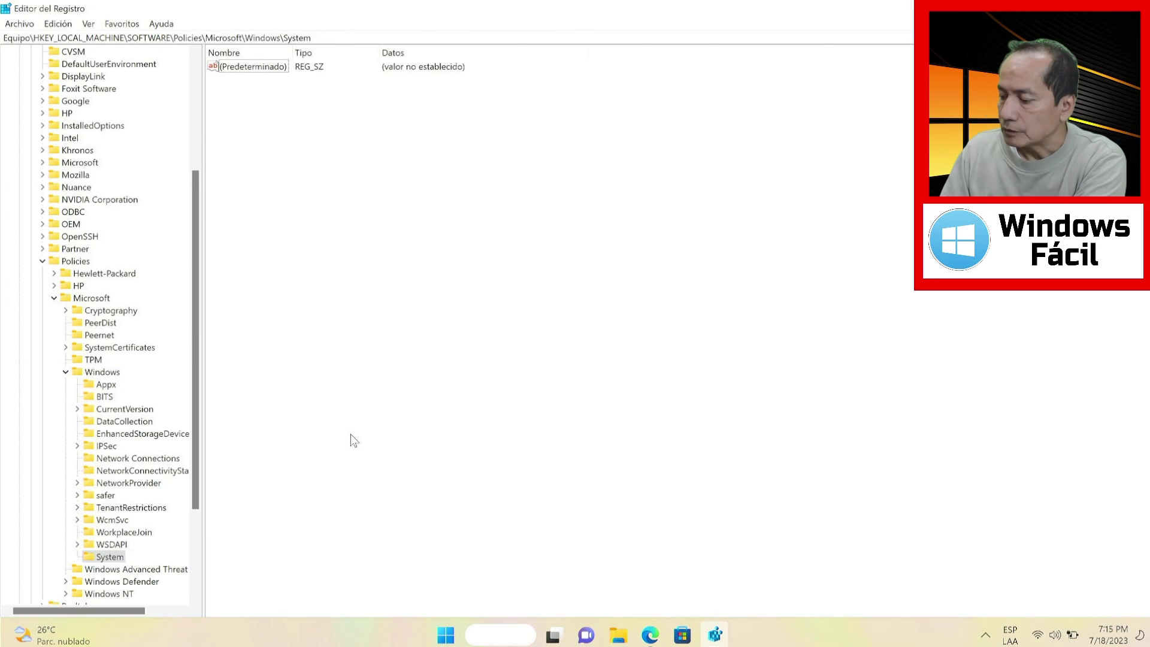
Add a DWORD (32-bit) value NoLocalPasswordResetQuestions to System and open it for editing
right_click(348, 203)
mouse_move(368, 216)
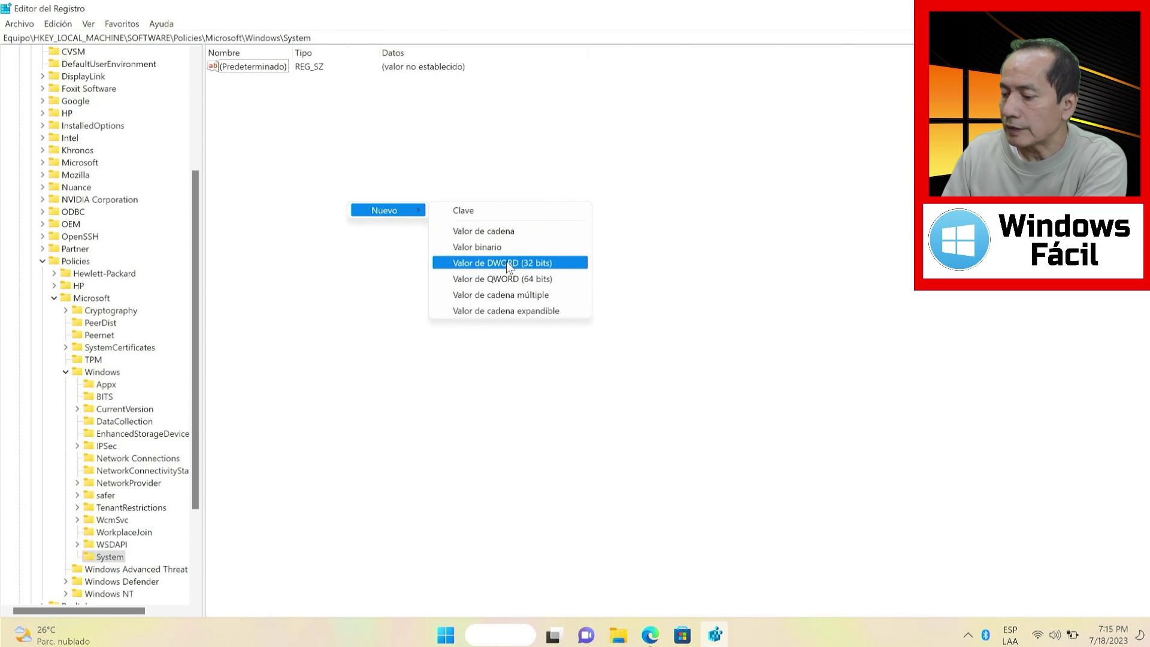
click(524, 264)
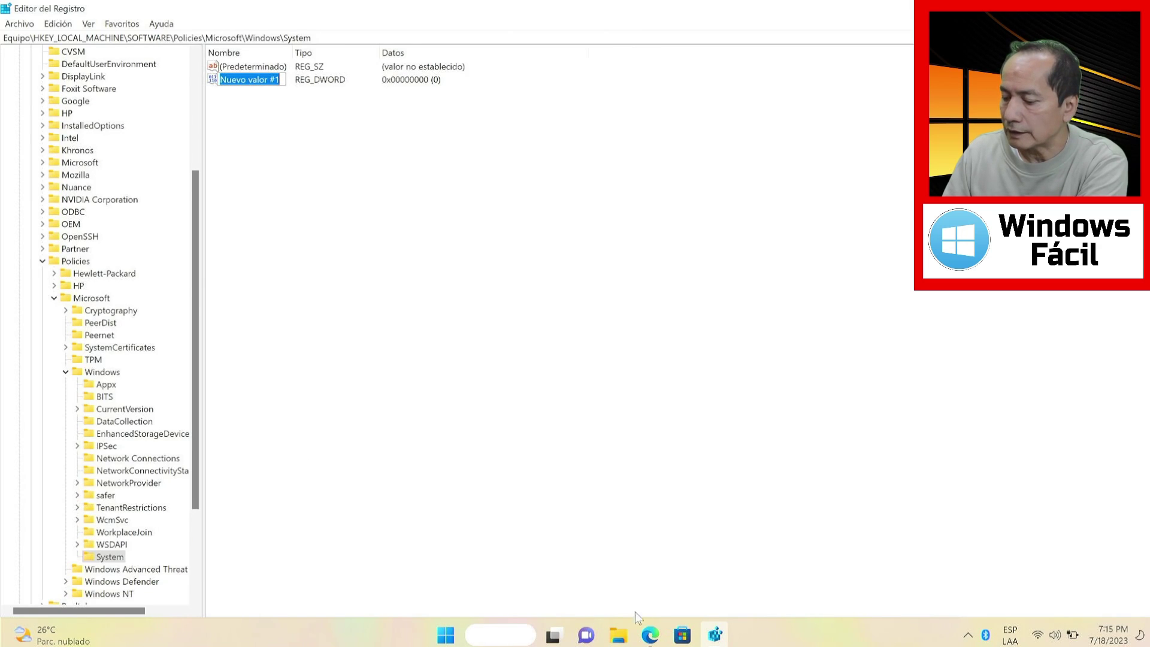
key(ctrl+v)
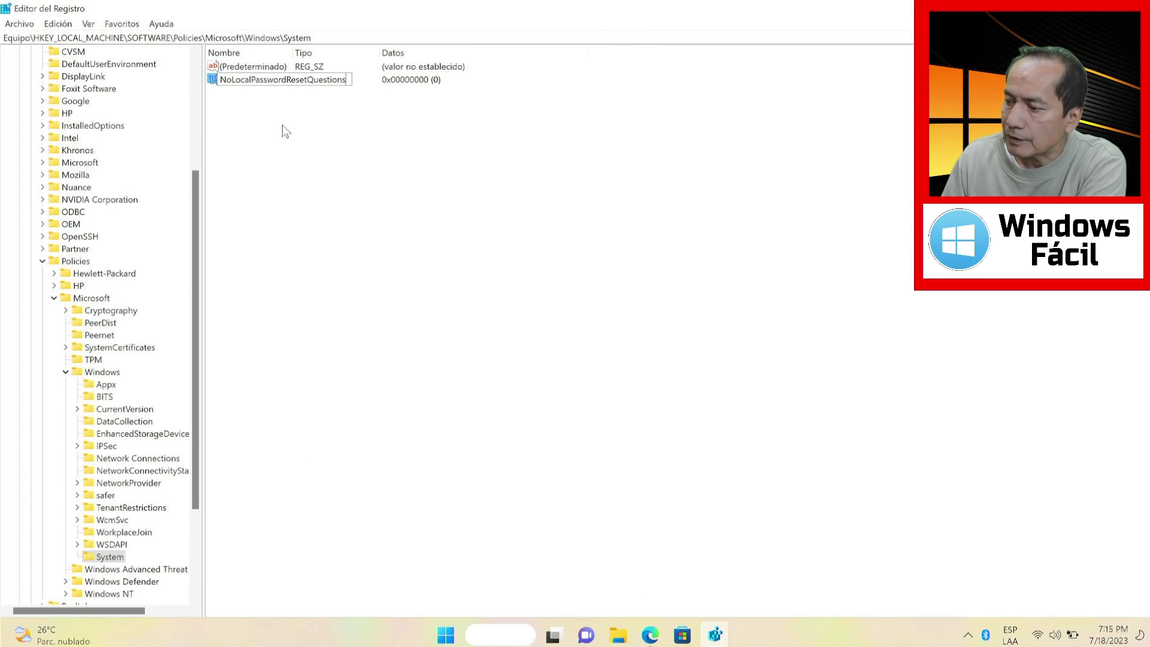
key(Return)
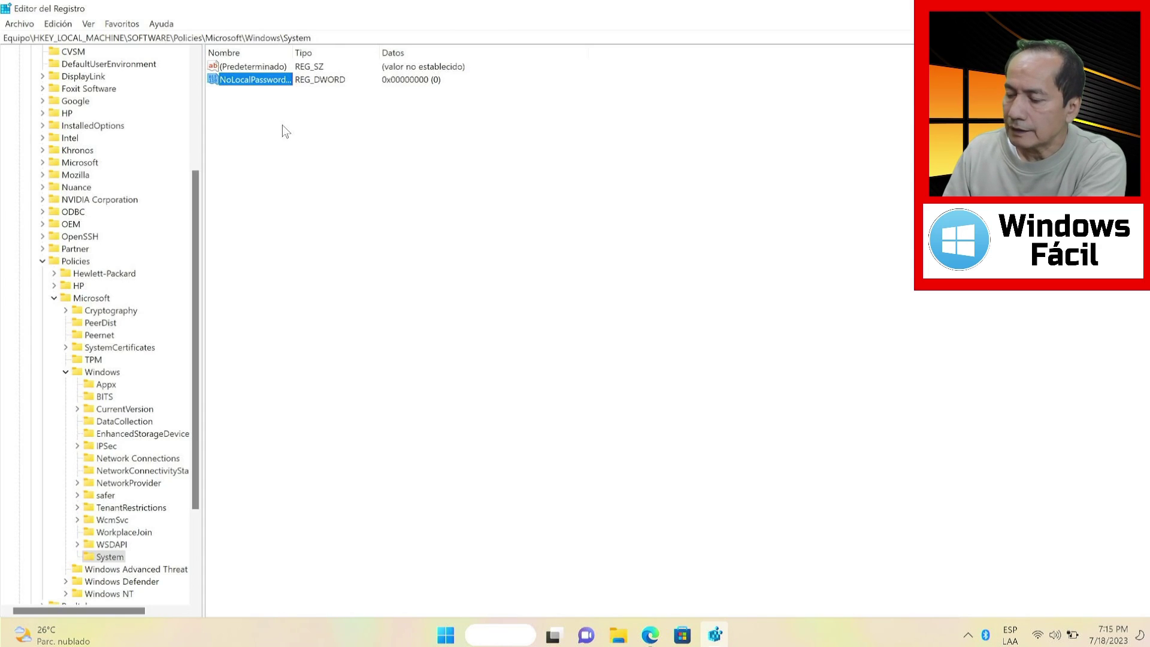
double_click(273, 78)
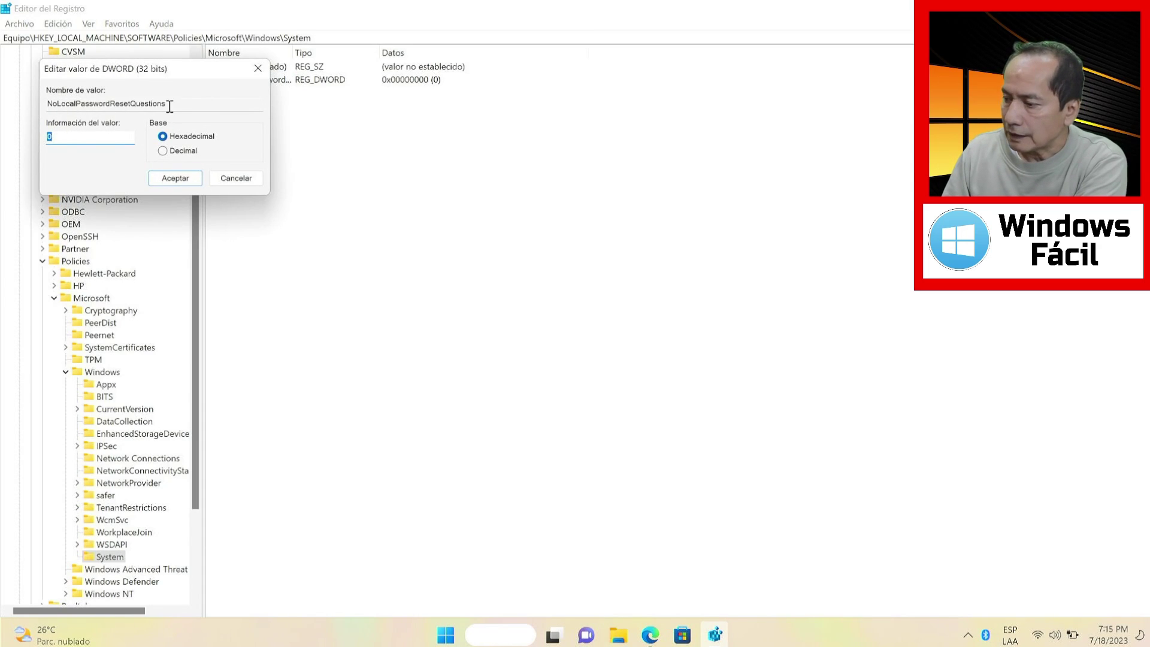
Set NoLocalPasswordResetQuestions value data to 1, then bring up Windows Settings with Win+I
drag(170, 70, 659, 170)
text(1)
click(692, 279)
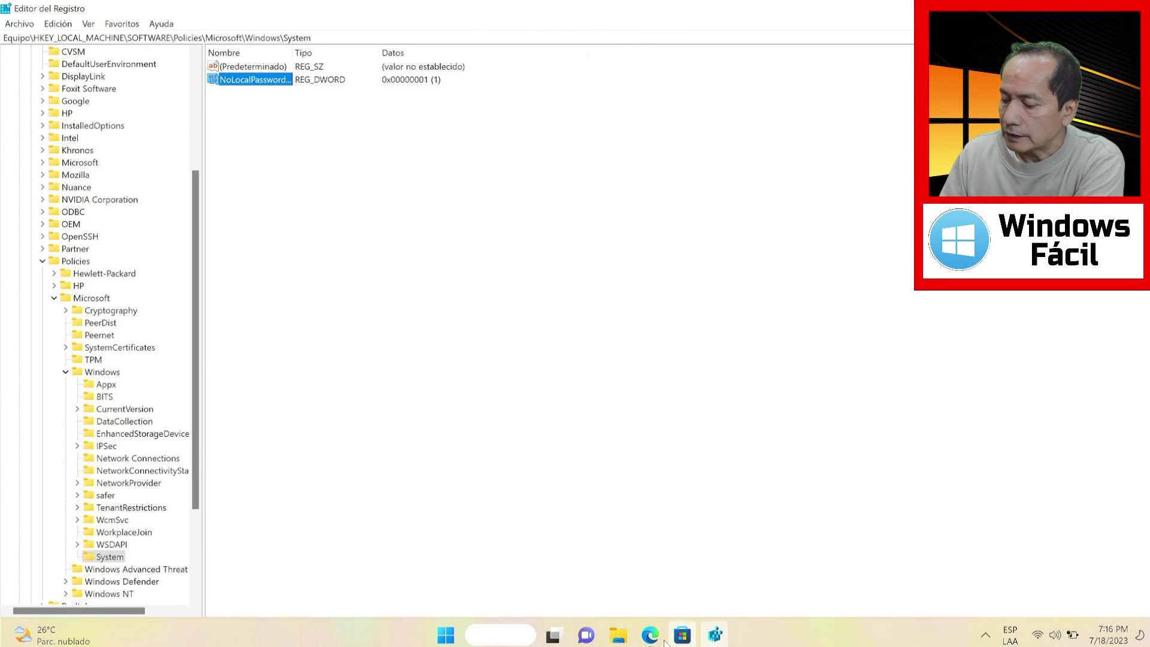
mouse_move(553, 634)
key(super+i)
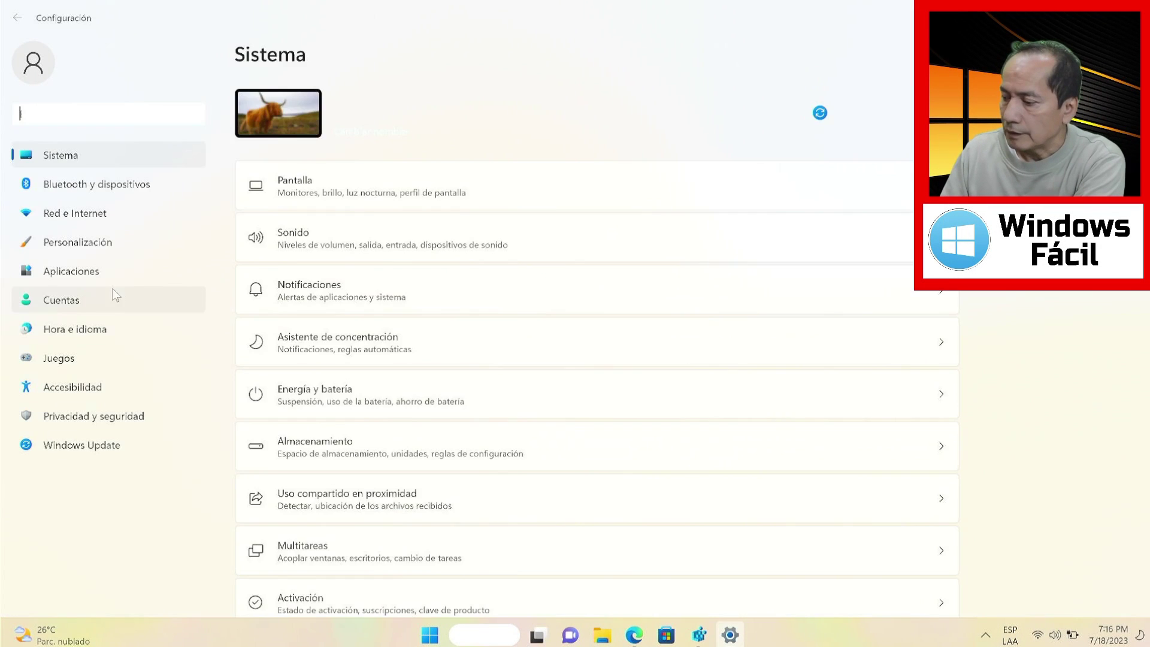
Begin adding a local user without sign-in info and without a Microsoft account
click(113, 297)
click(426, 362)
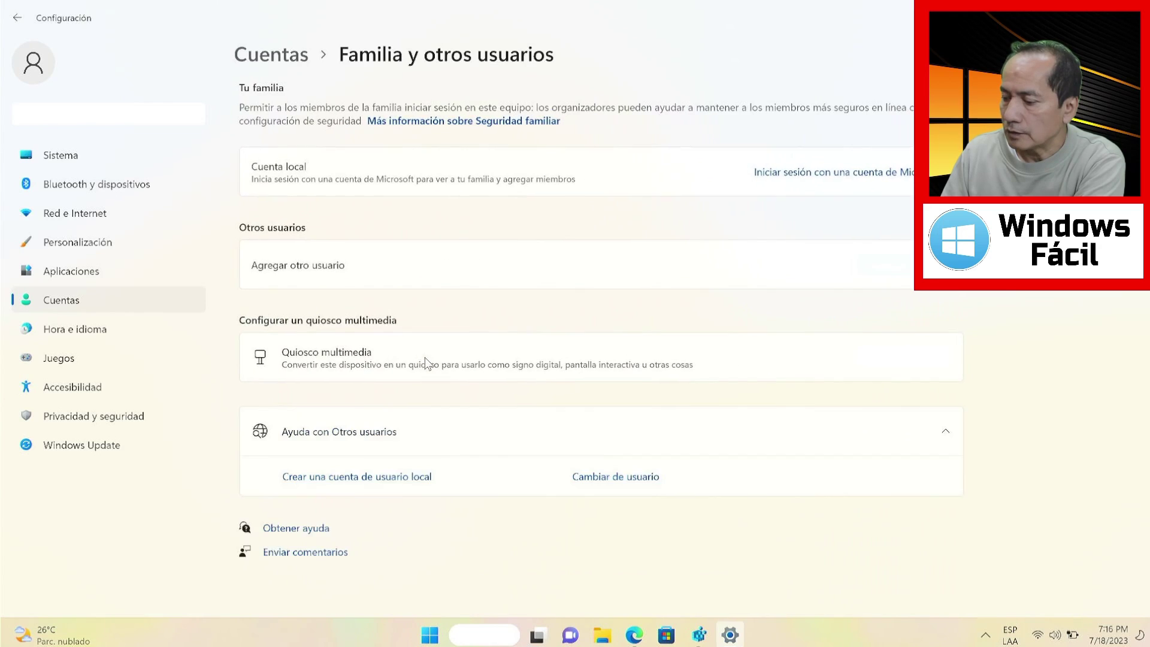
click(867, 264)
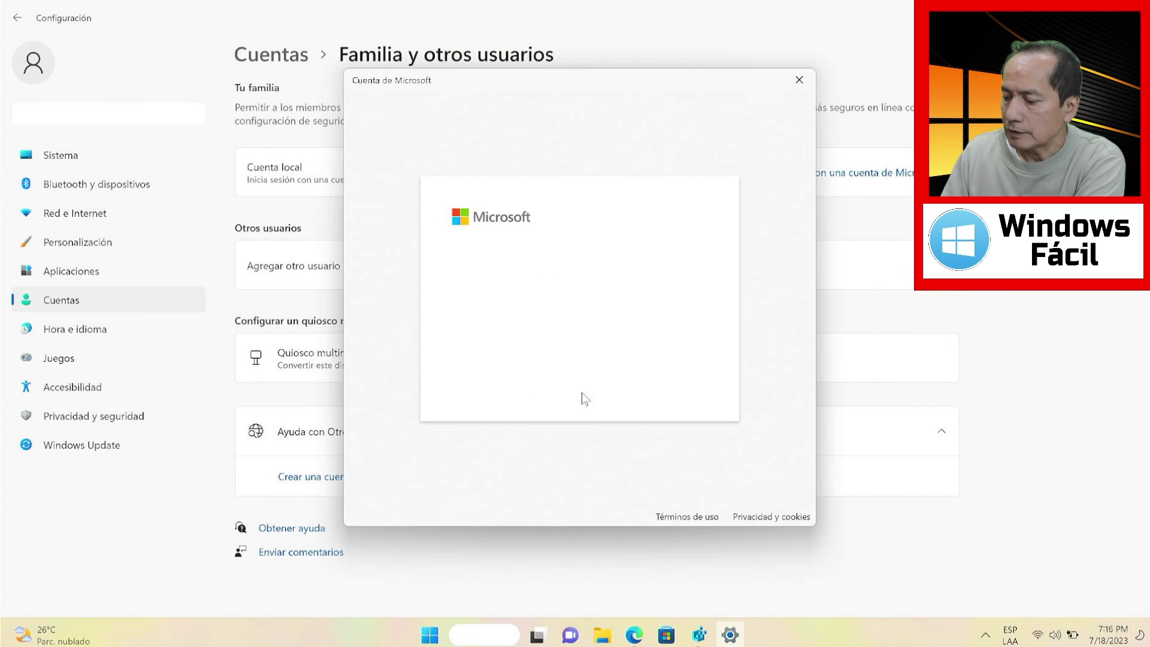
click(542, 374)
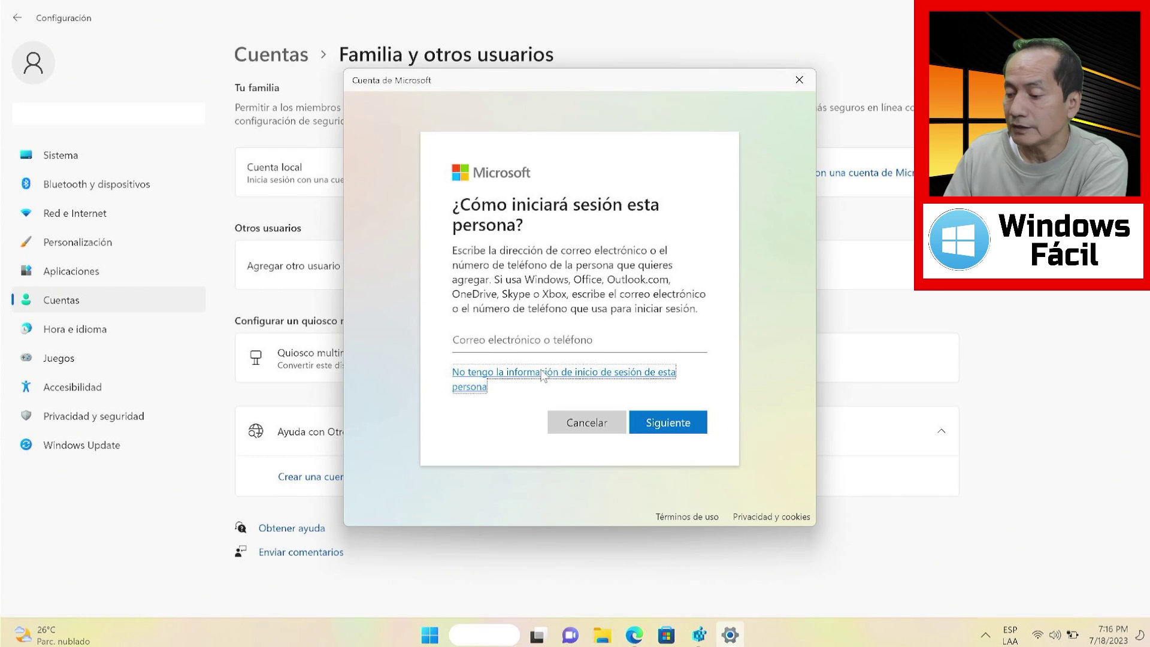
click(543, 374)
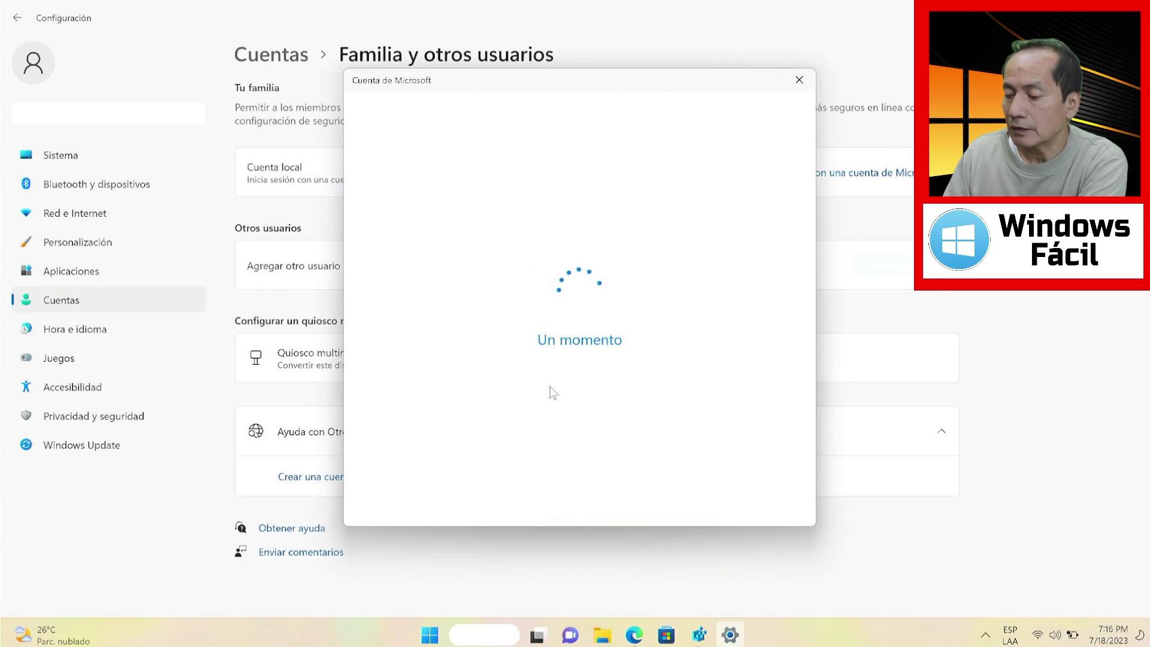
click(535, 352)
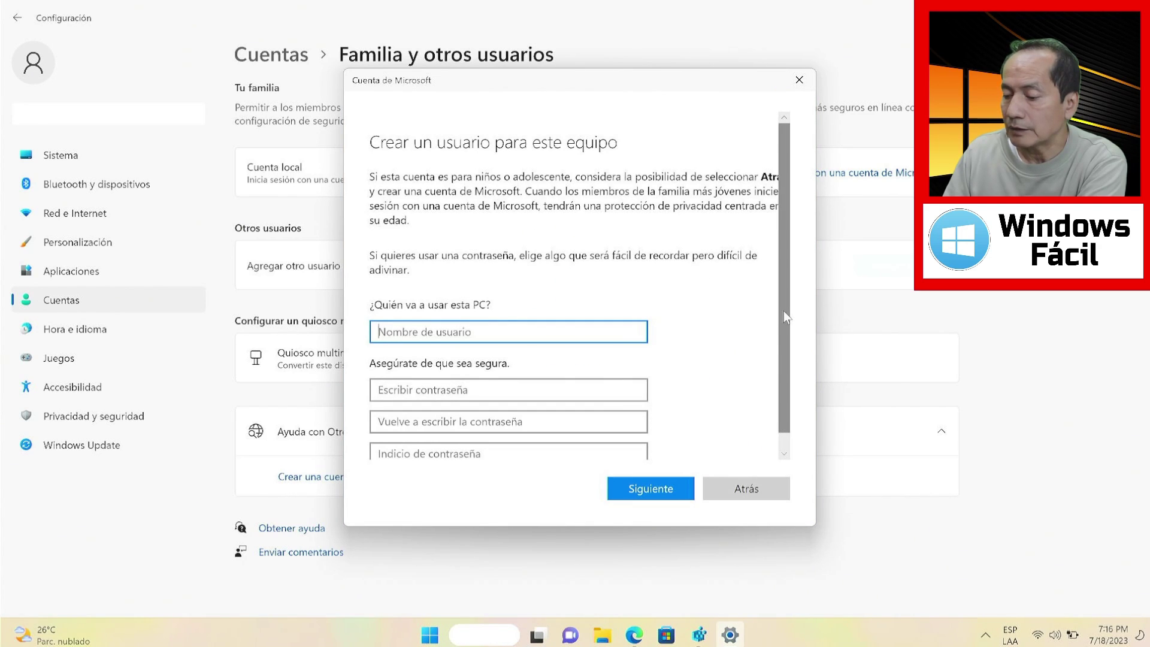
Enter user name prueba and a password, see only a password hint field, then go back
scroll(783, 311, down, 1)
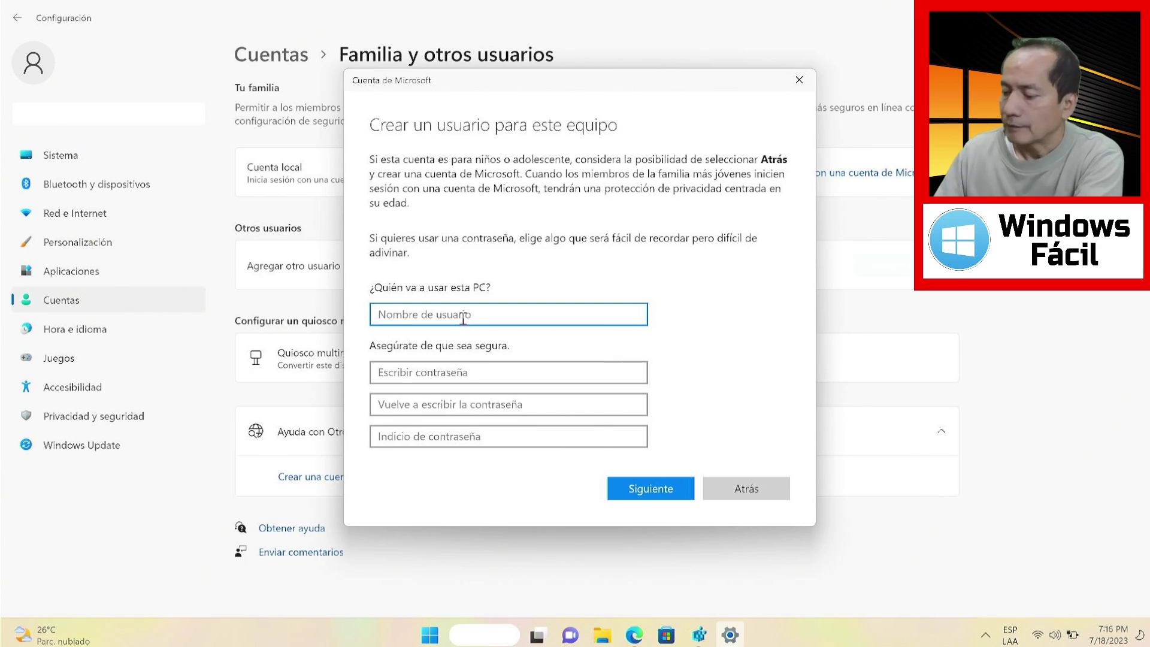
text(prueba)
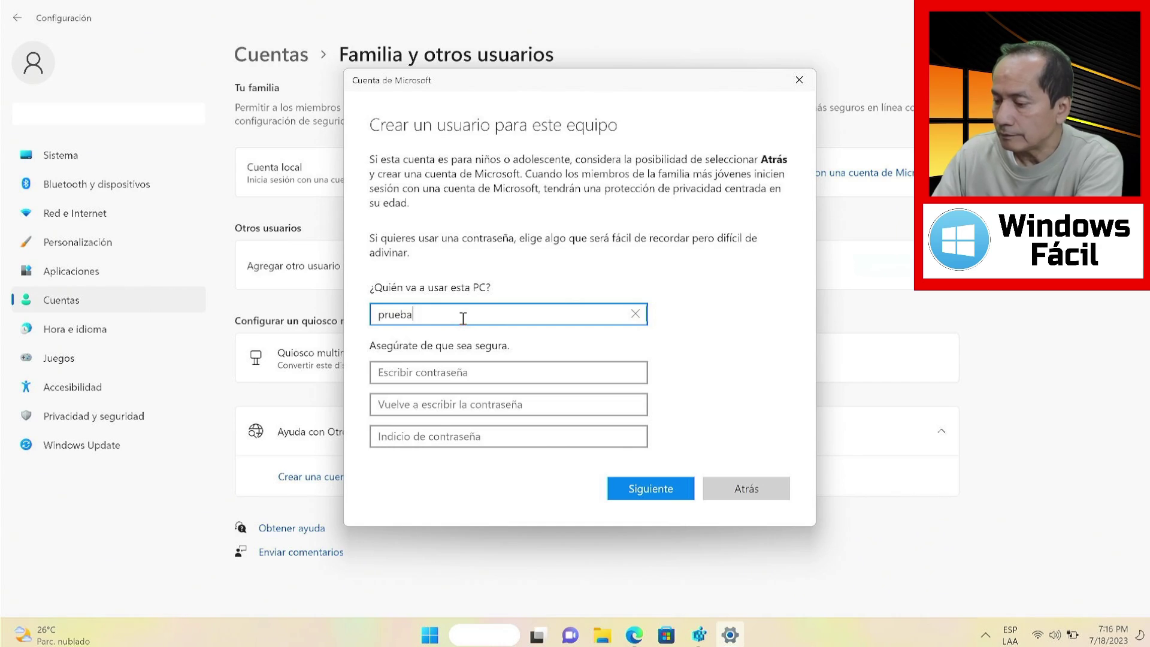
click(450, 372)
text(*****)
click(456, 402)
text(*****)
key(Tab)
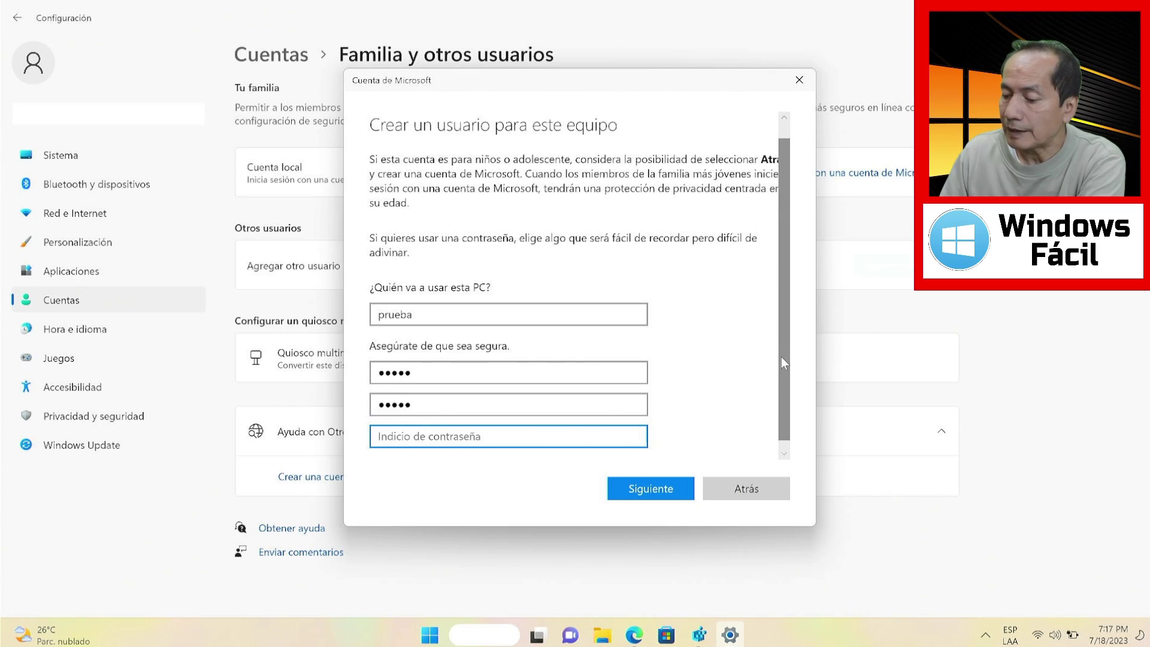
drag(780, 364, 781, 386)
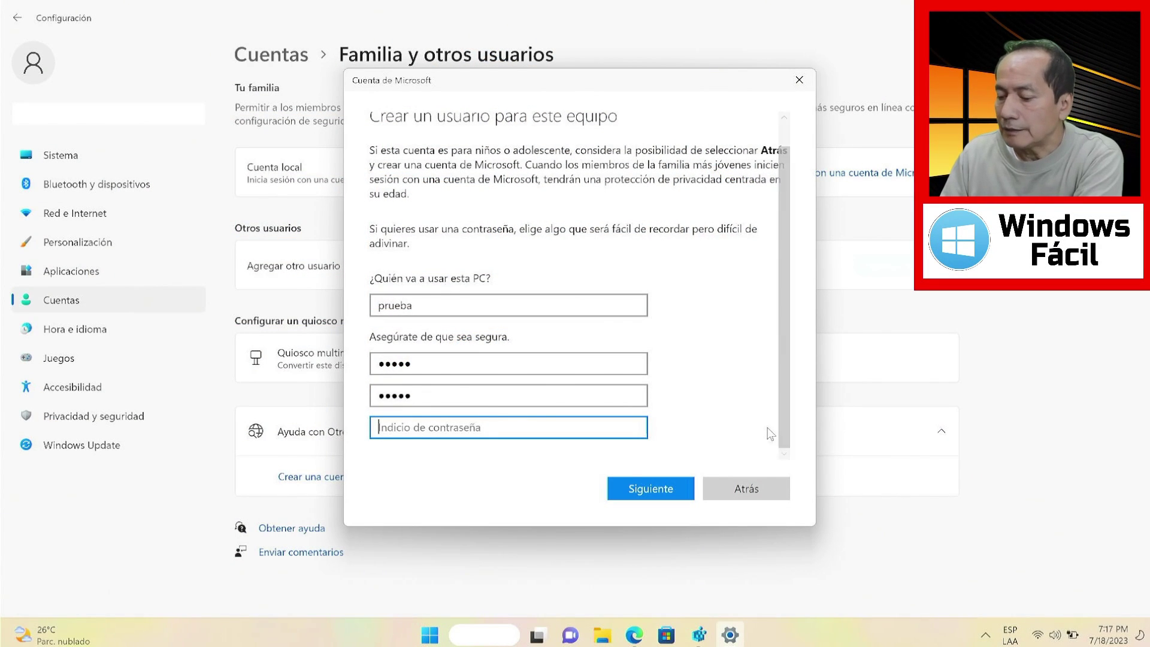
click(750, 491)
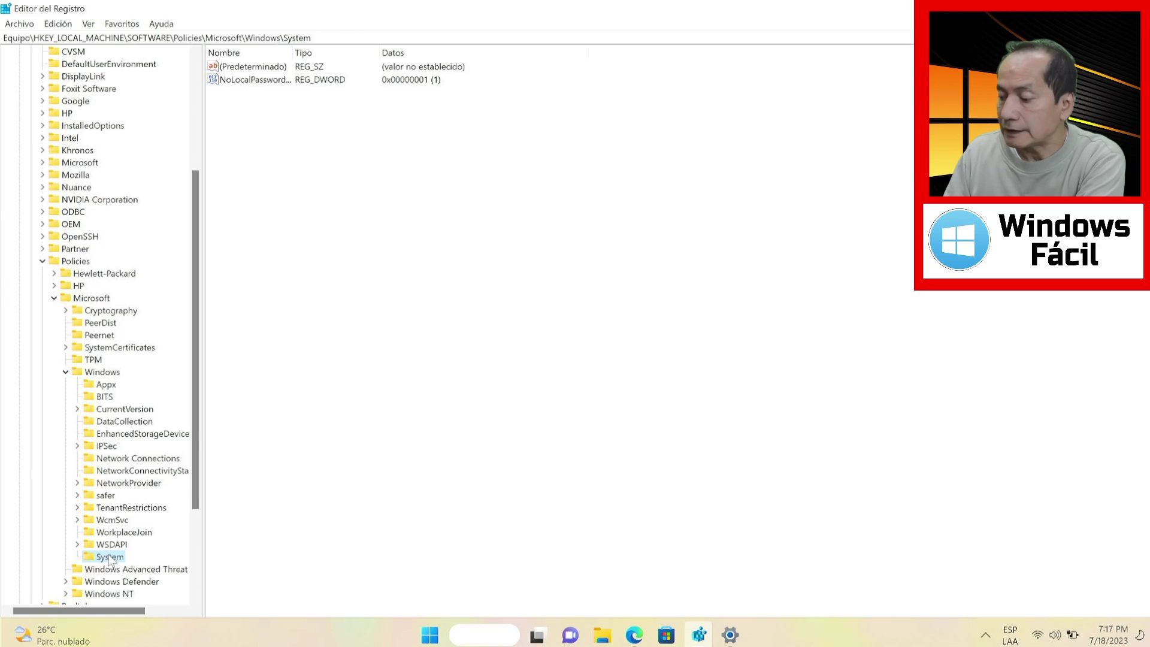
Delete the System key with its NoLocalPasswordResetQuestions value, then switch to Settings
key(Delete)
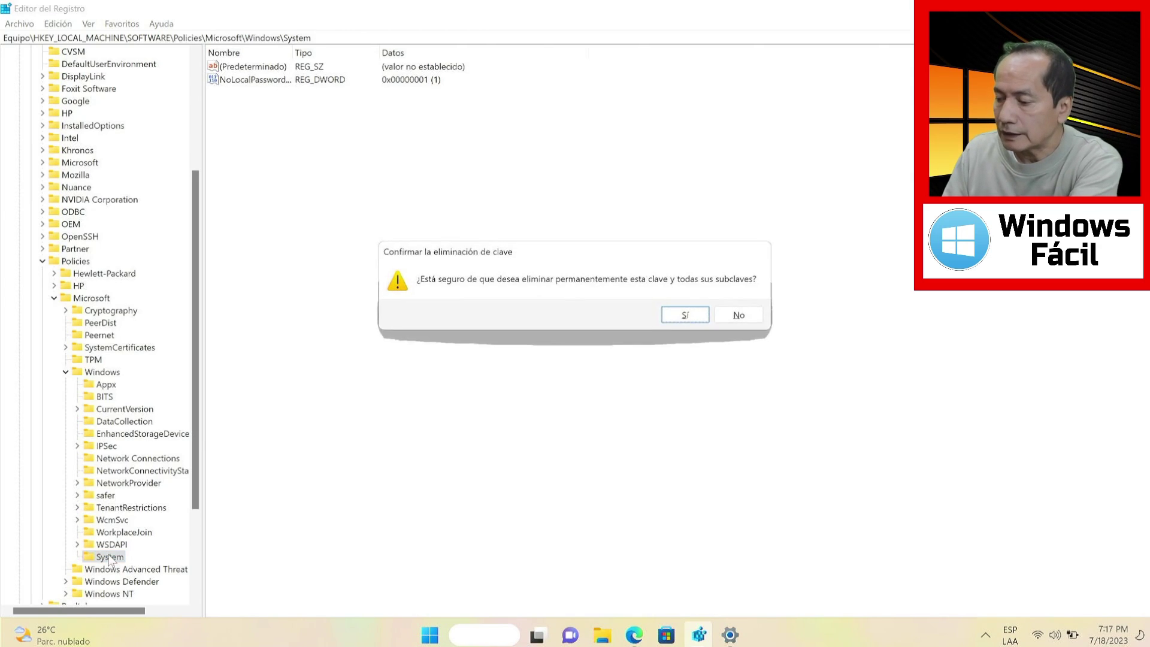
key(Return)
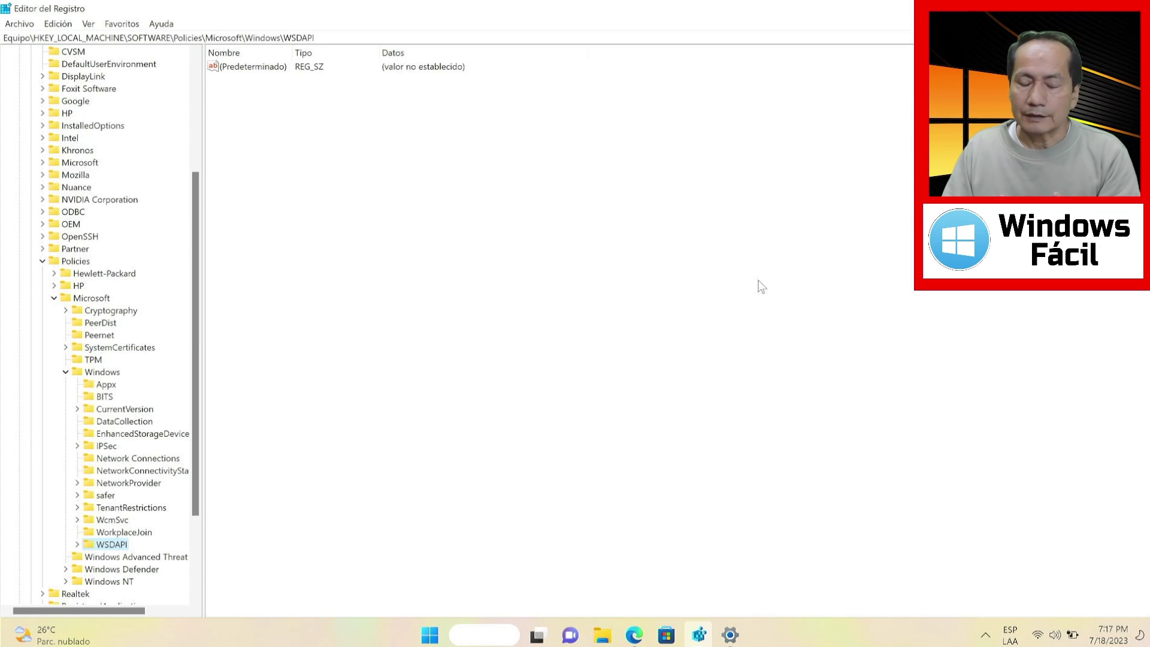
click(729, 635)
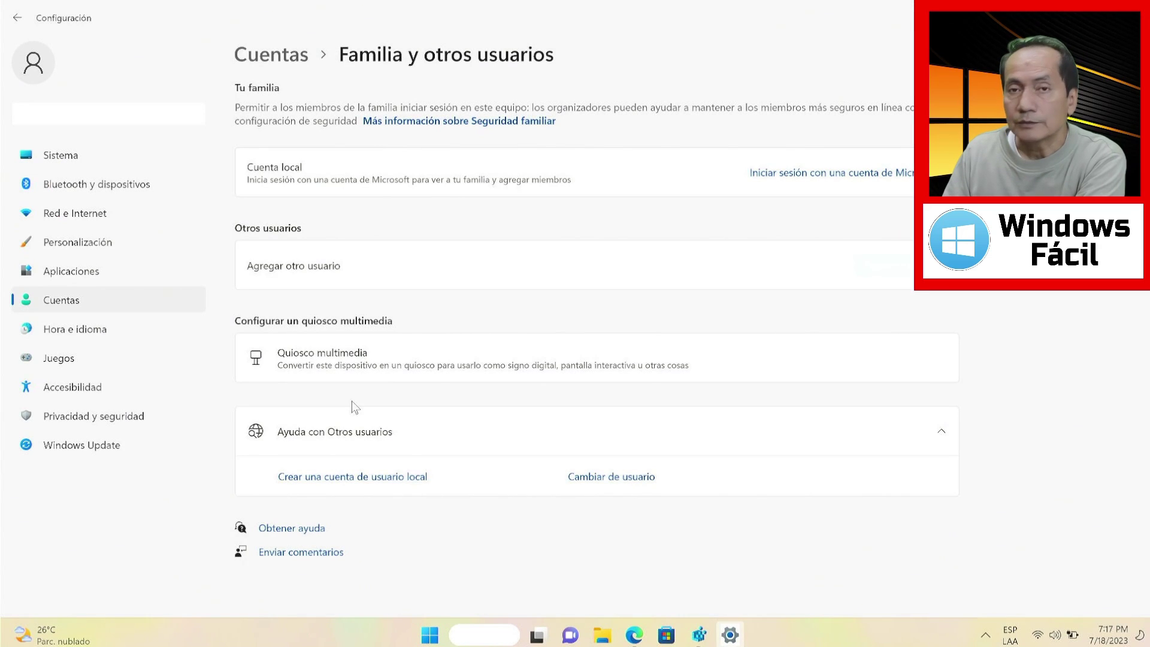
Fill the new local-user form's name and password to see security questions return, then close it
click(863, 265)
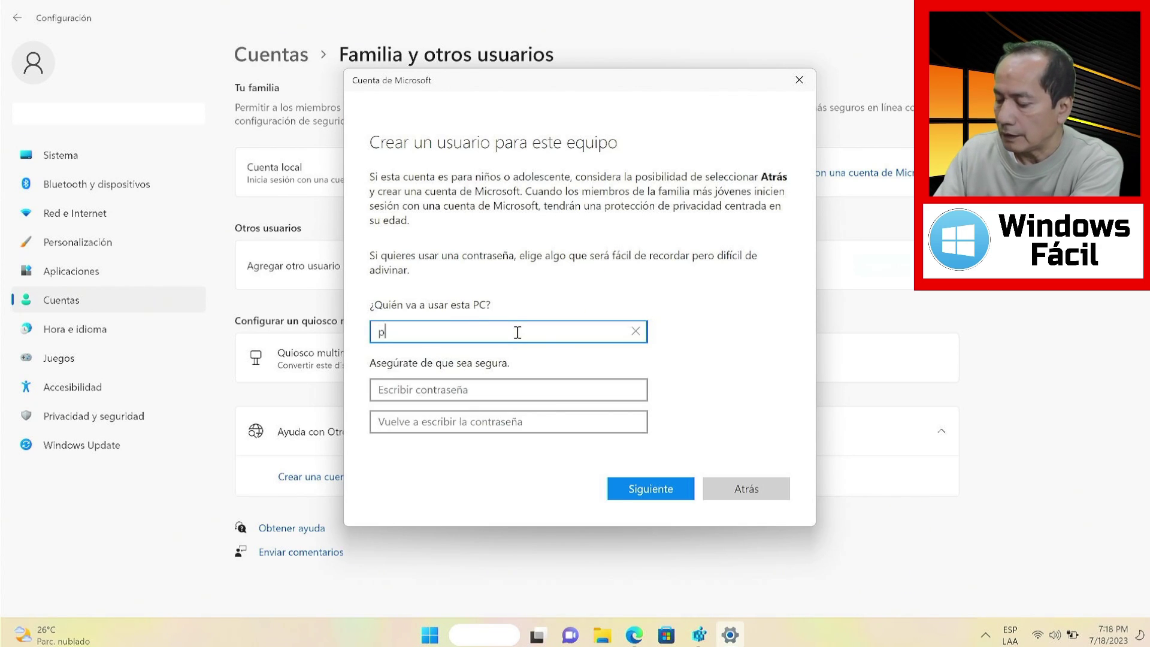
click(517, 332)
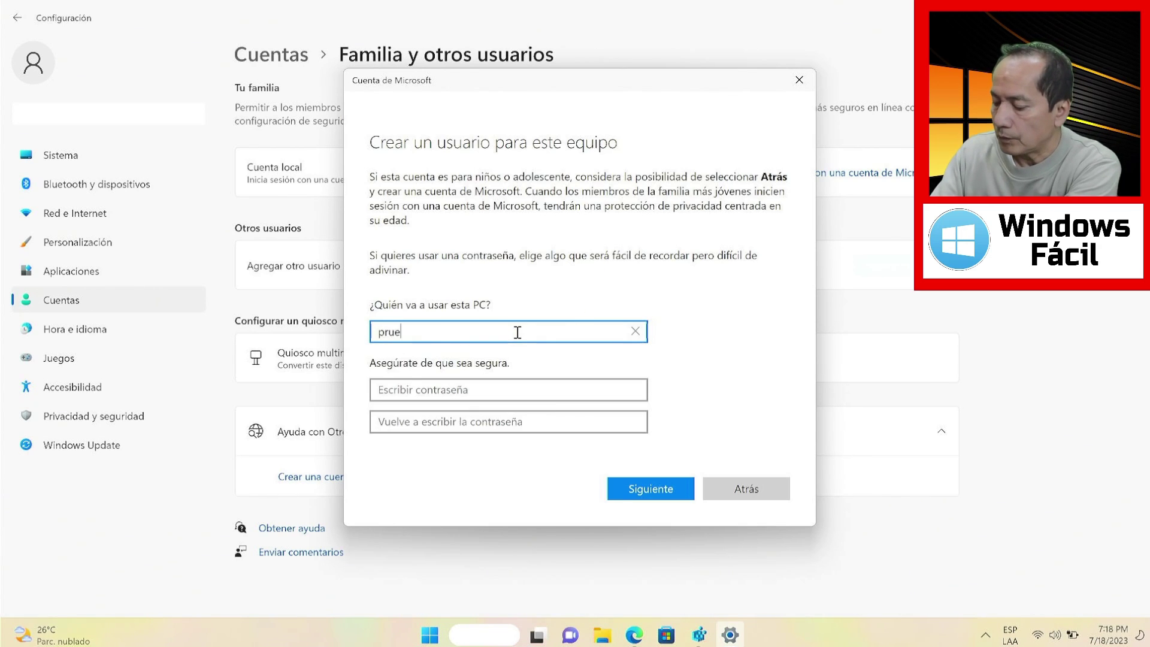
click(479, 390)
text(123)
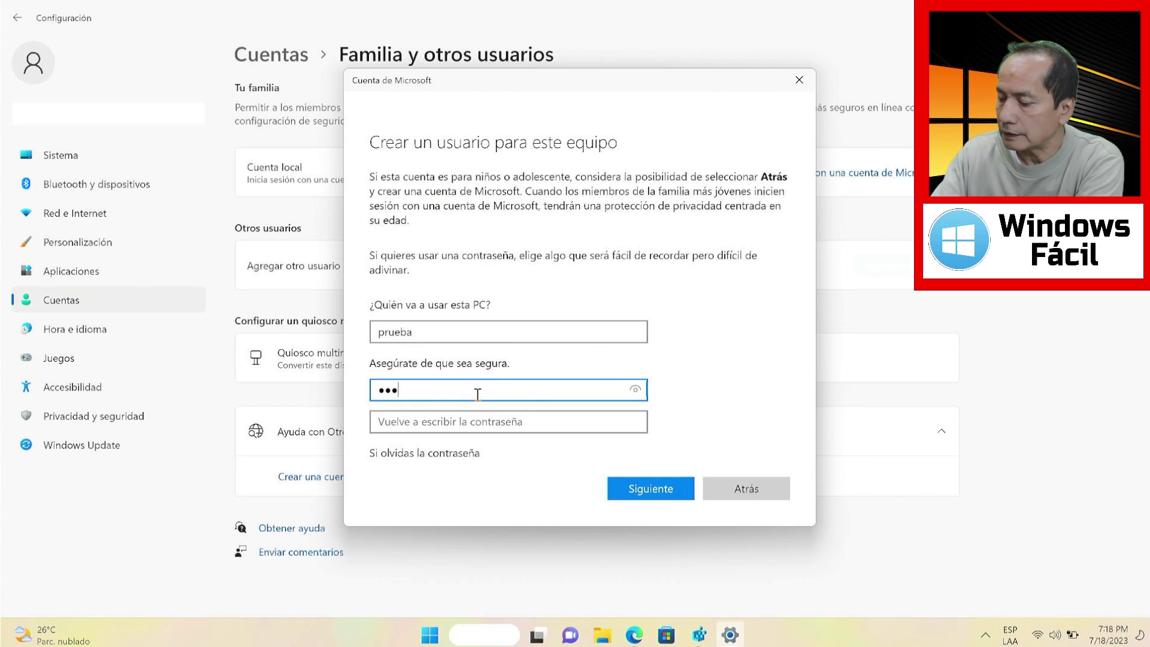
text(4)
scroll(676, 381, down, 2)
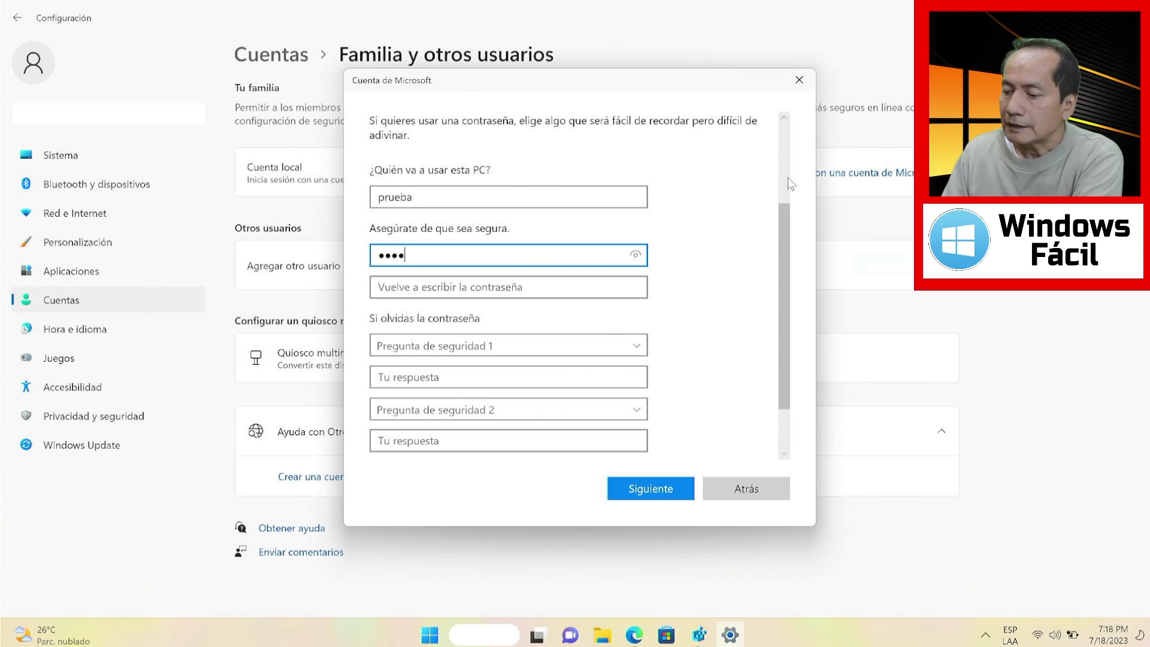
click(798, 81)
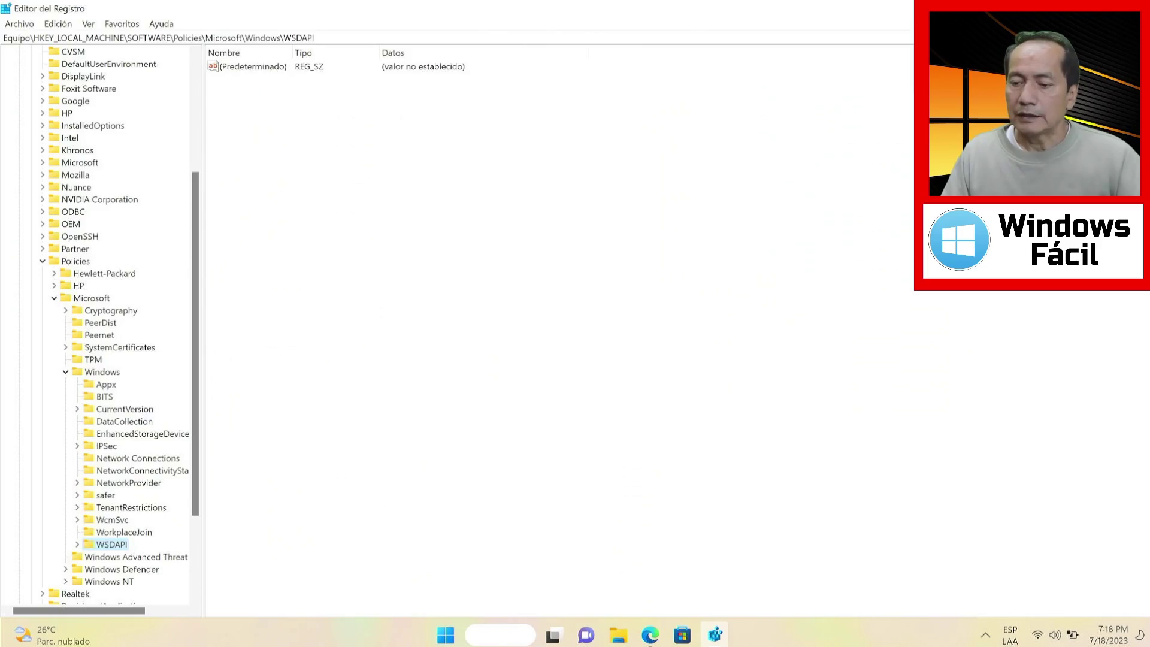